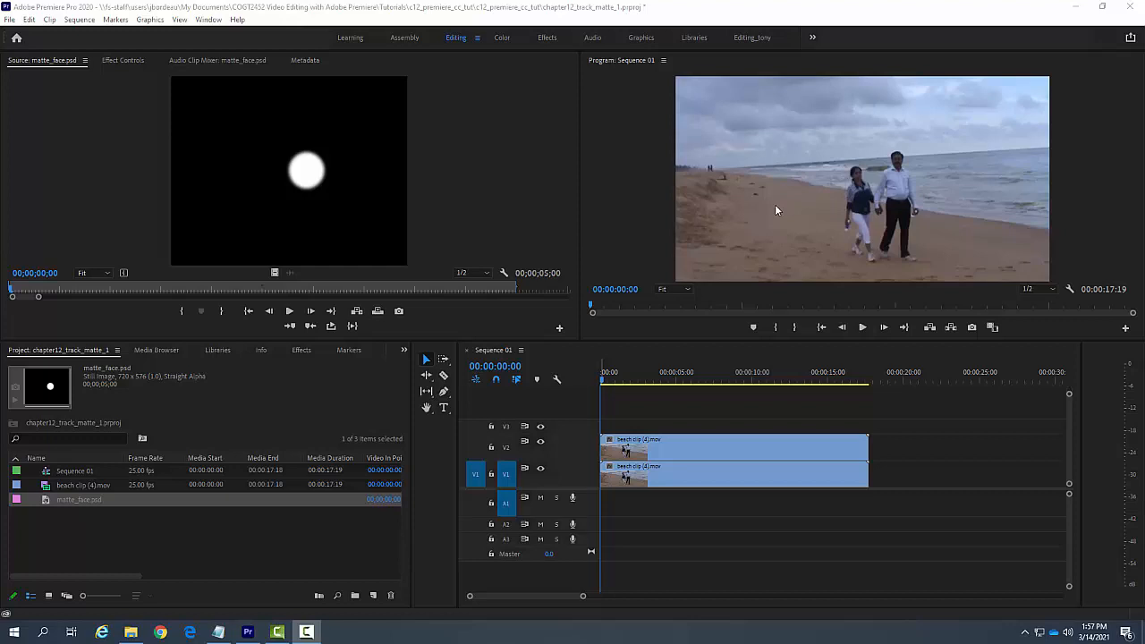
# Step: Place matte_face.psd on track V3 at the sequence start and extend it to the end of the beach clips
pyautogui.moveTo(79, 500); pyautogui.dragTo(609, 435)
pyautogui.moveTo(676, 426); pyautogui.dragTo(868, 426)
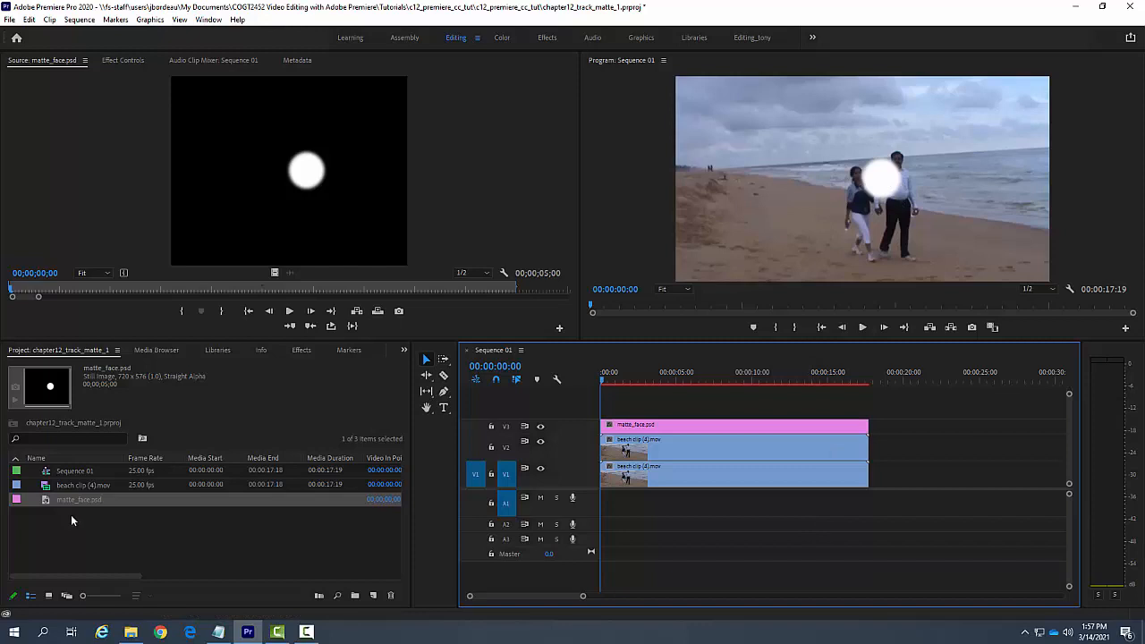
pyautogui.click(694, 428)
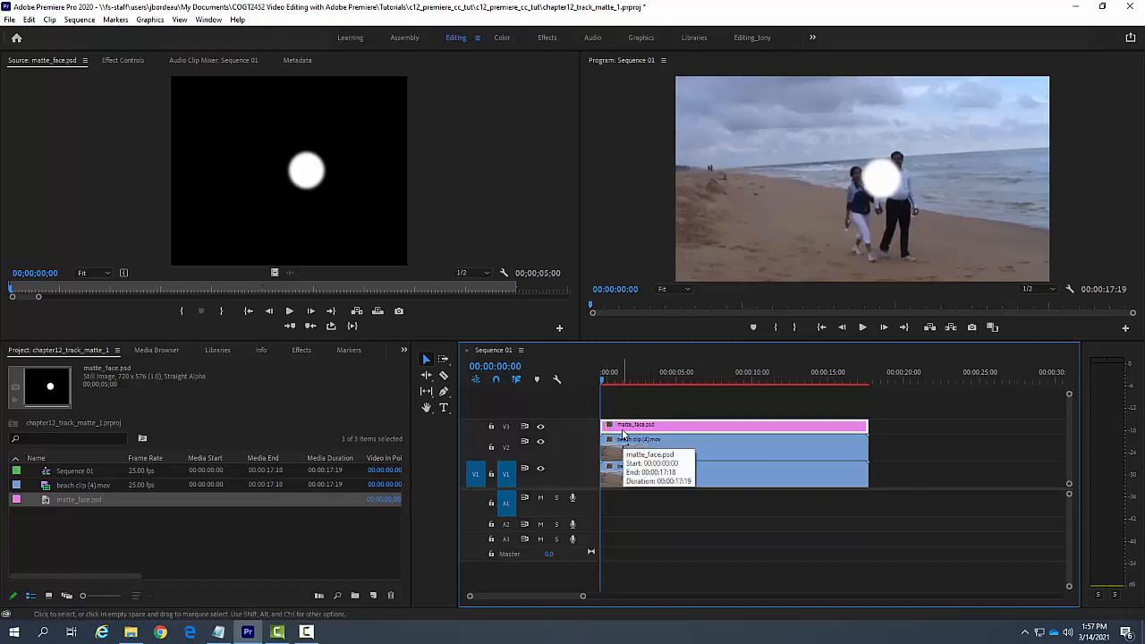
# Step: Apply the Track Matte Key effect from the Keying video effects to the matte_face.psd clip on V3
pyautogui.click(301, 356)
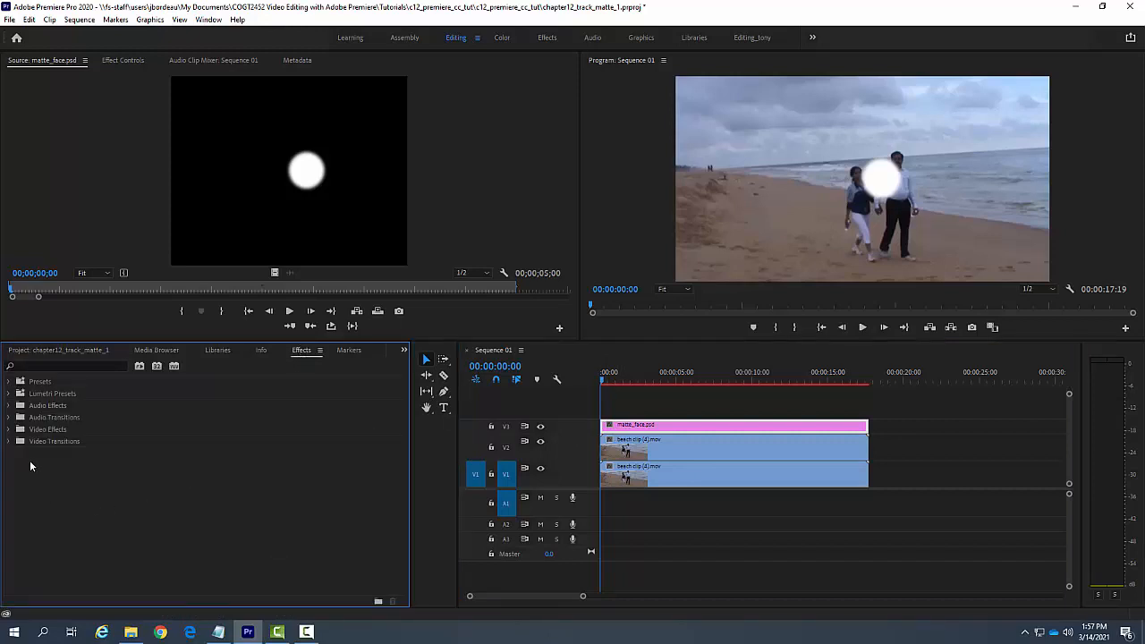
pyautogui.click(10, 430)
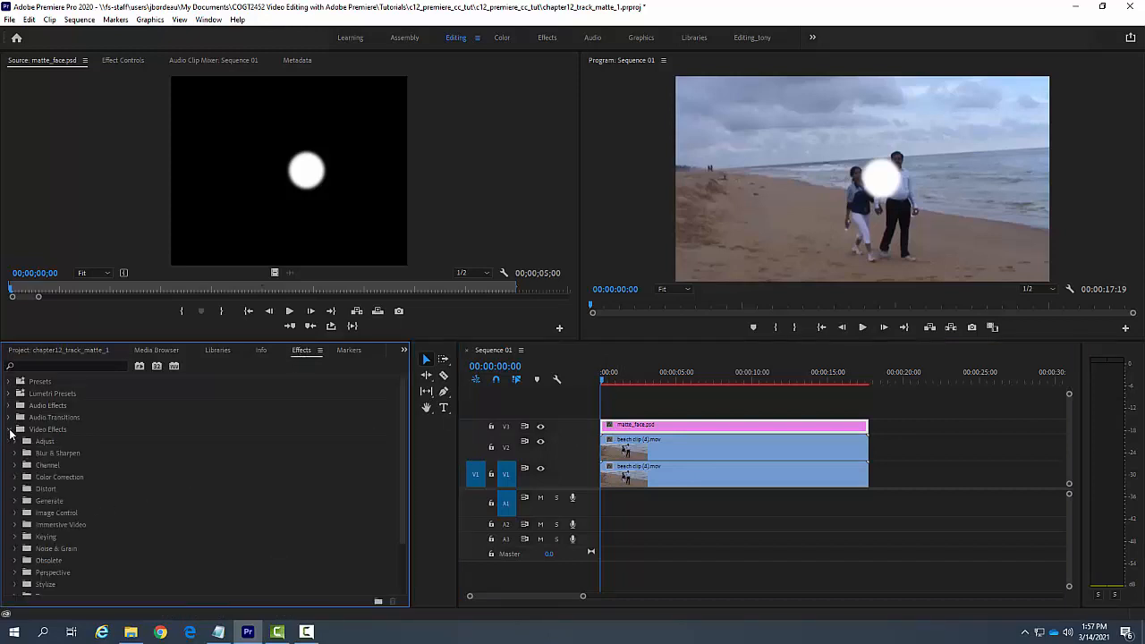
pyautogui.click(13, 537)
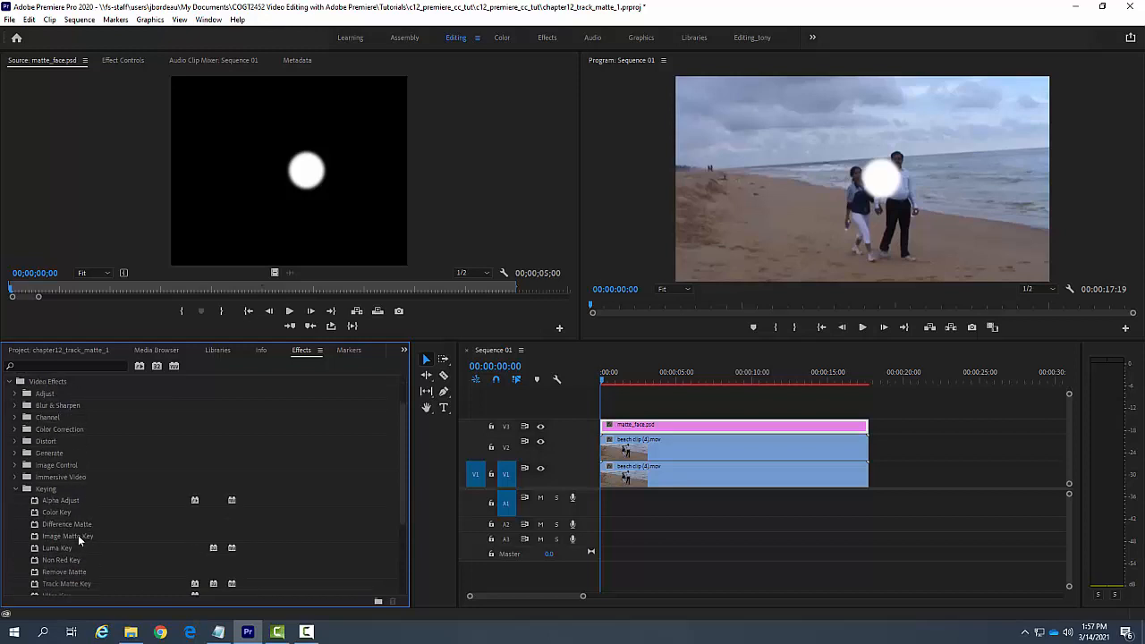
pyautogui.scroll(-1, 78, 540)
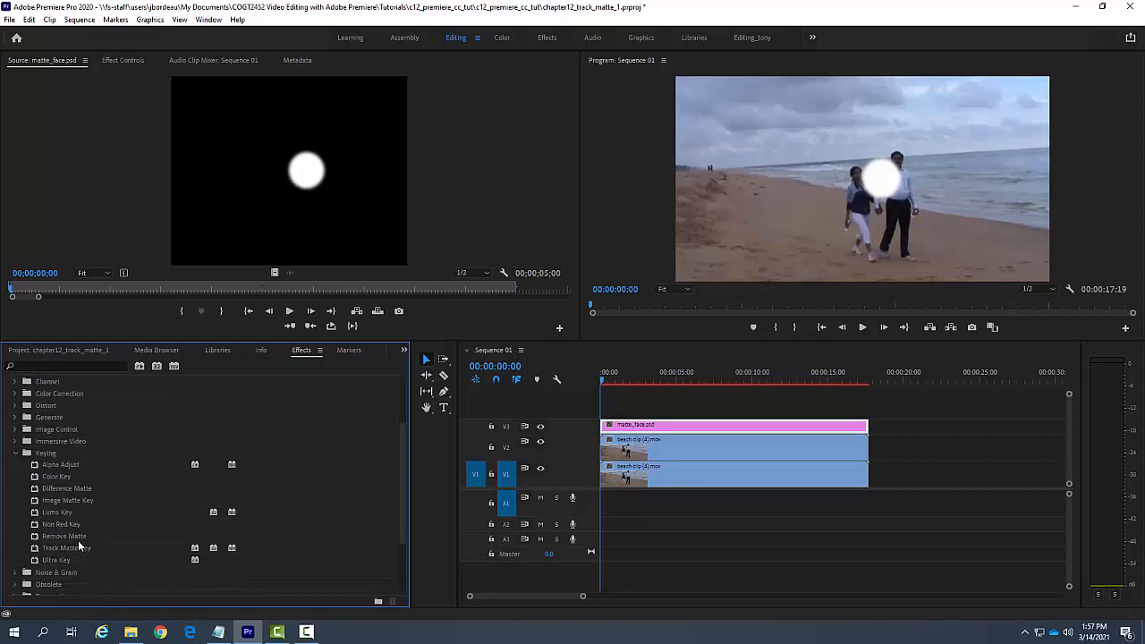
pyautogui.click(71, 549)
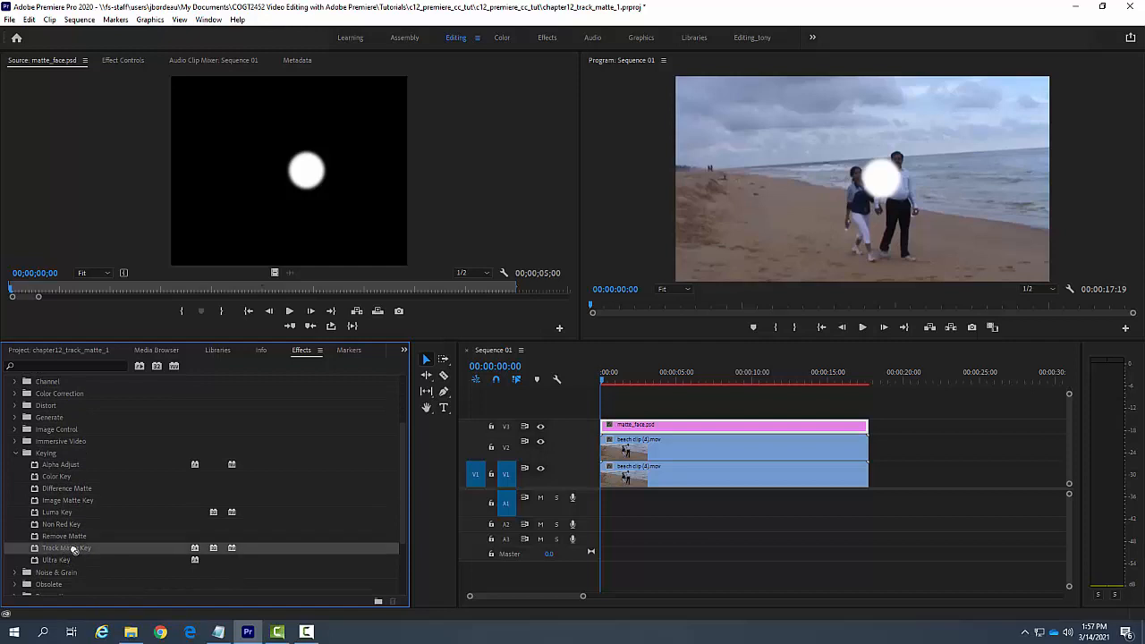
pyautogui.moveTo(74, 550); pyautogui.dragTo(632, 430)
# Step: Enable Position keyframing on the matte_face.psd clip at 00:00:00:00
pyautogui.click(122, 60)
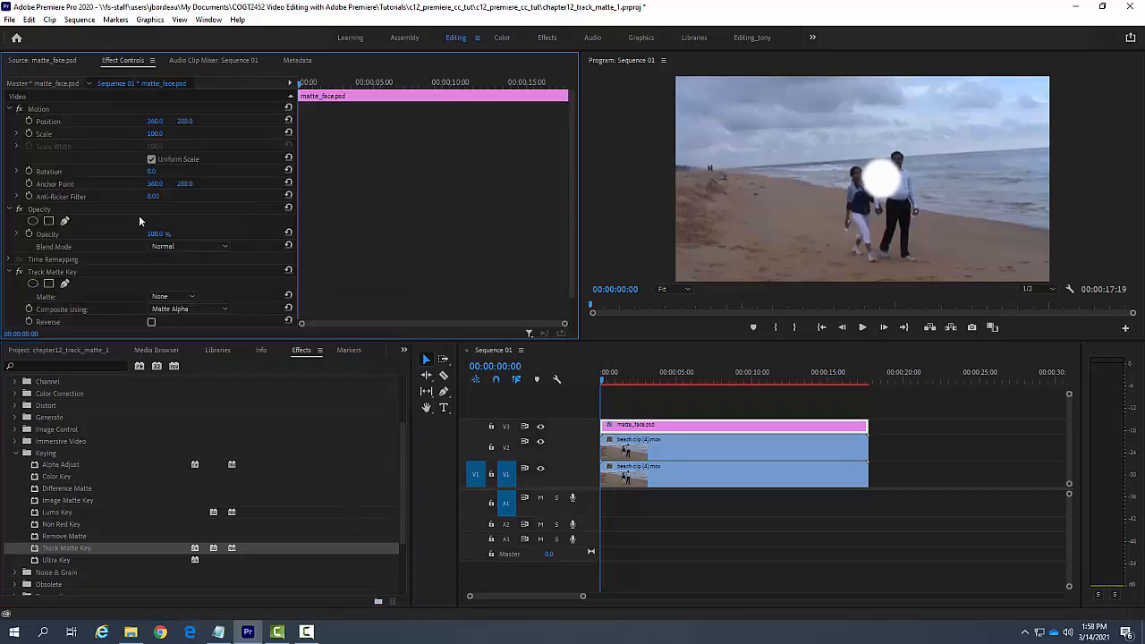
pyautogui.scroll(-1, 132, 224)
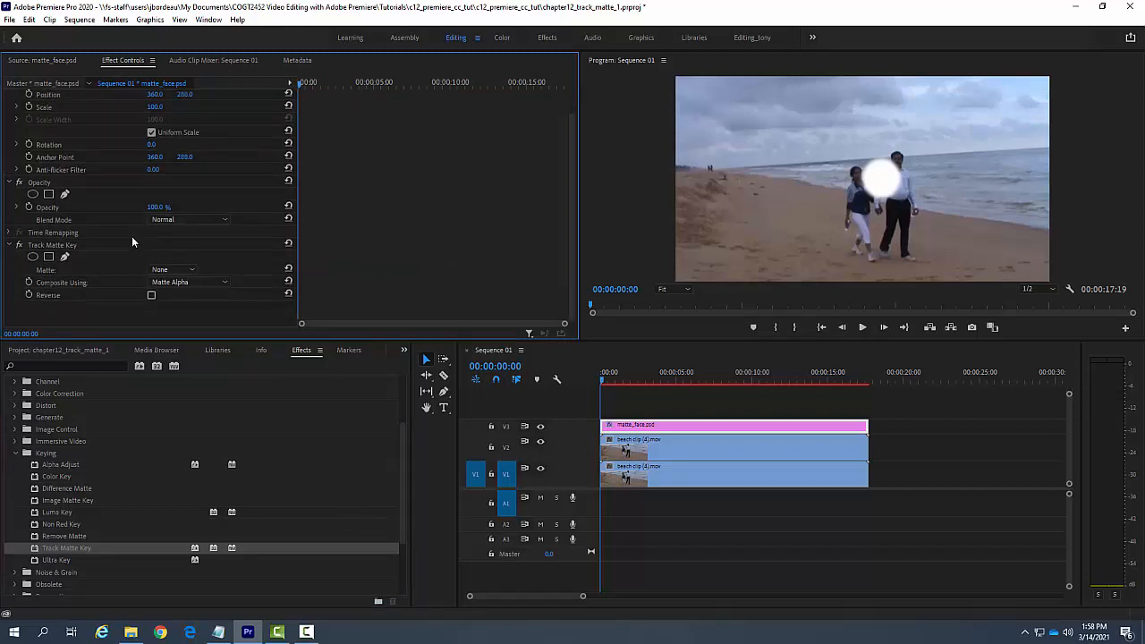
pyautogui.click(46, 248)
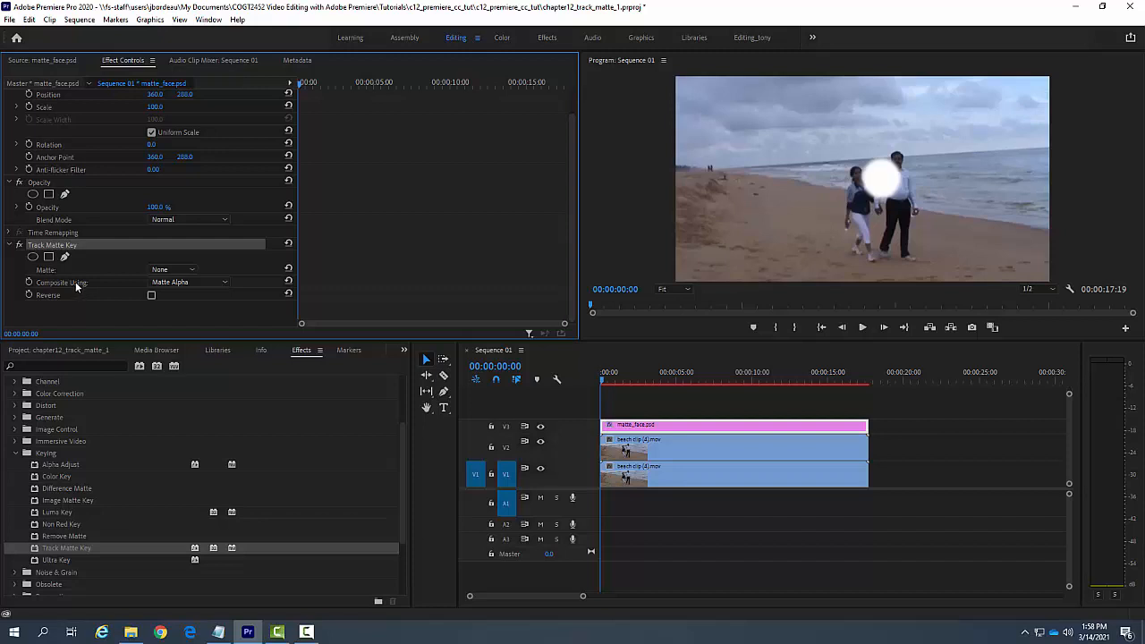
pyautogui.scroll(2, 104, 209)
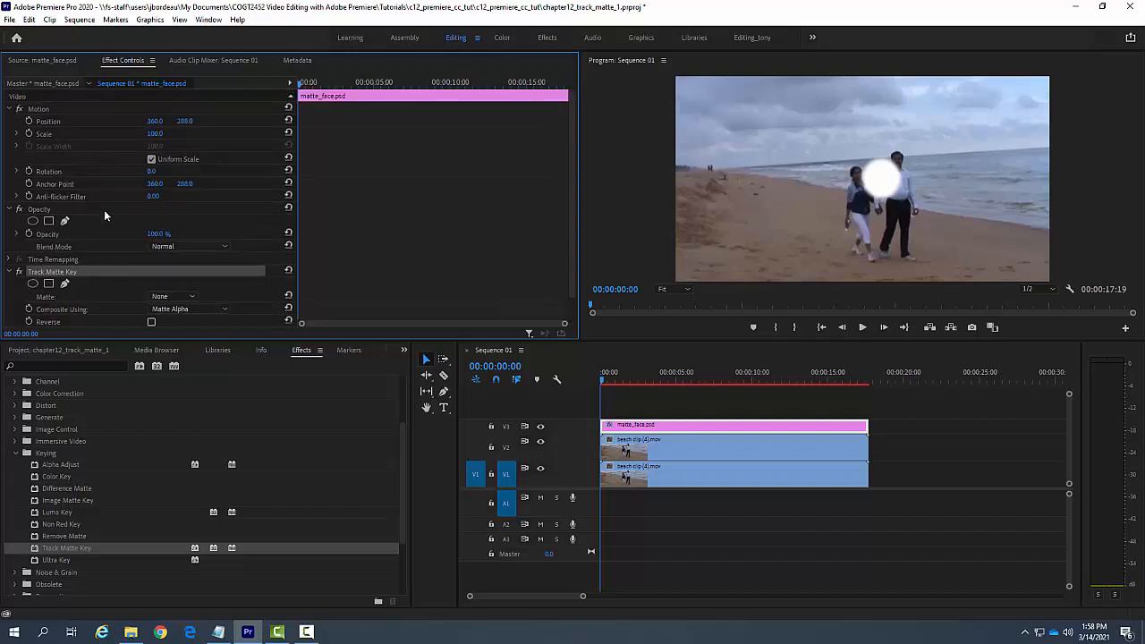
pyautogui.click(49, 125)
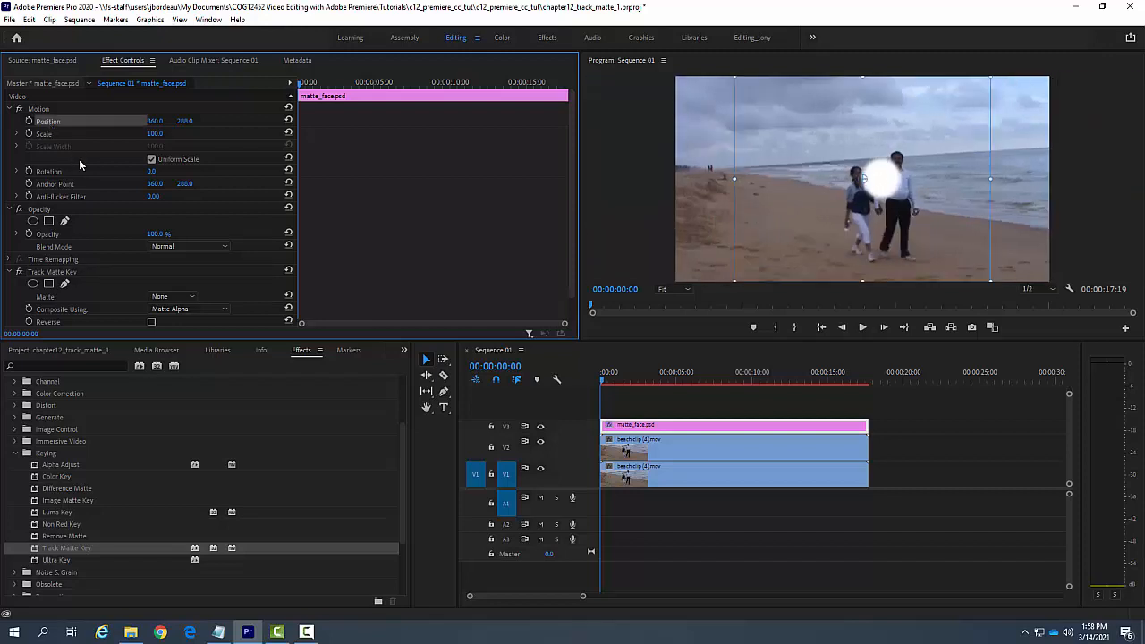
pyautogui.click(29, 122)
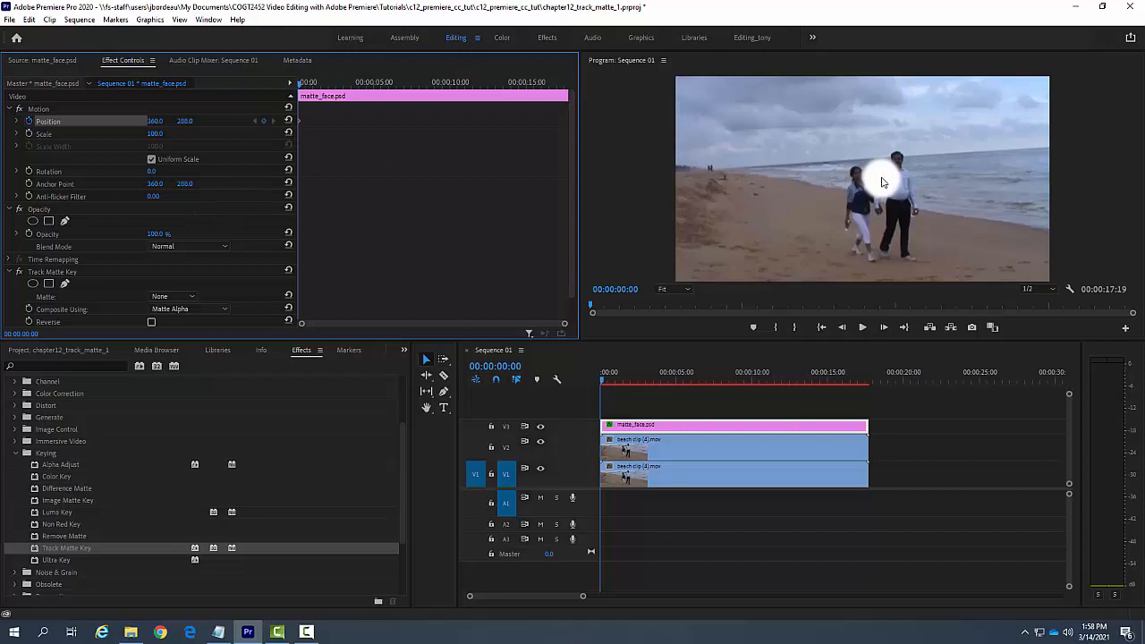
# Step: Try to set the matte's first Position keyframe to 321, 246 at the sequence start
pyautogui.click(876, 178)
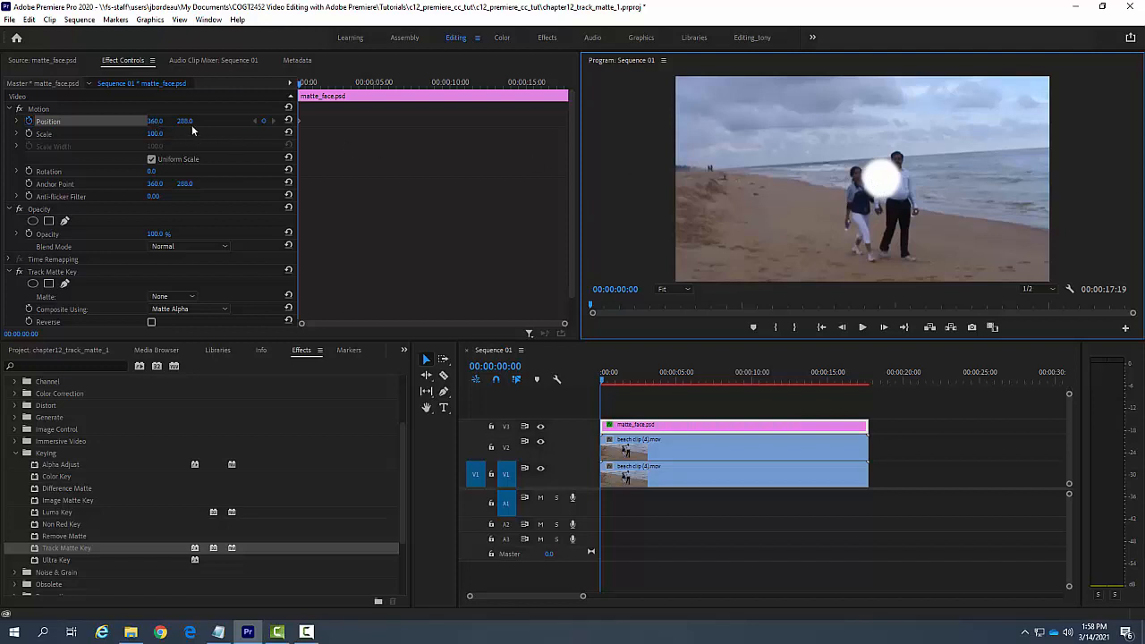
pyautogui.click(156, 121)
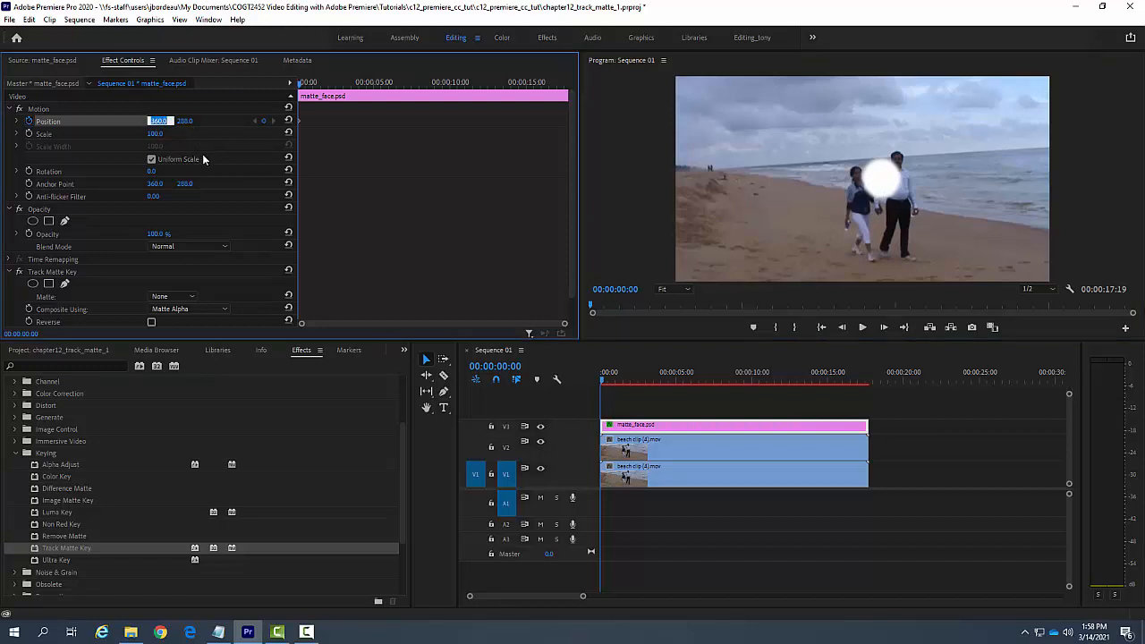
pyautogui.write('321')
pyautogui.press('Return')
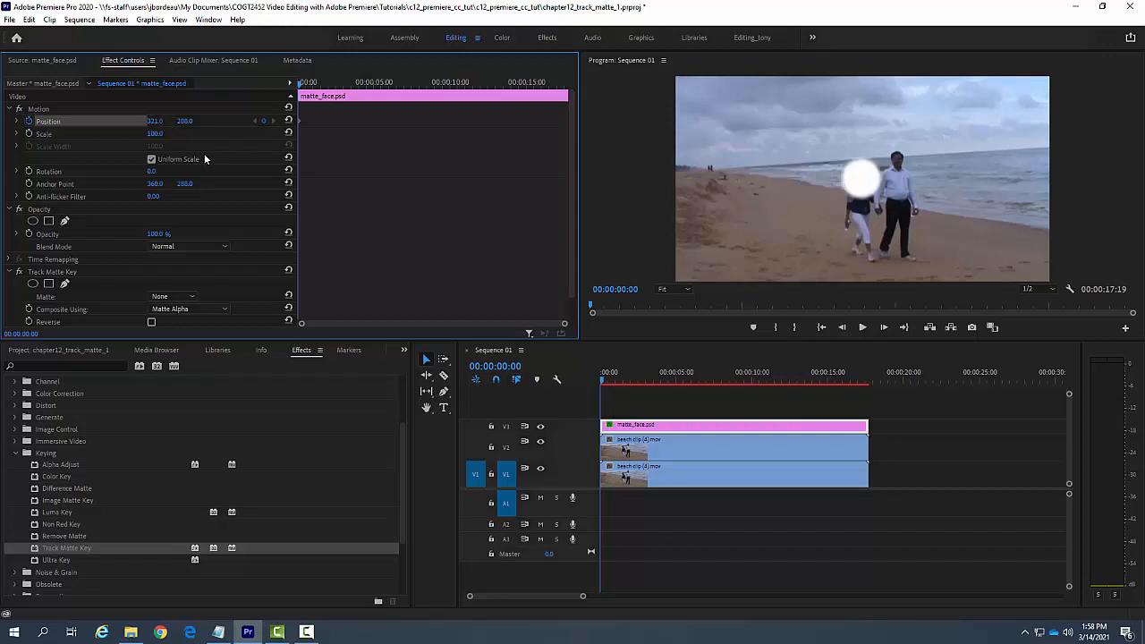
pyautogui.click(184, 121)
pyautogui.write('246')
pyautogui.press('Return')
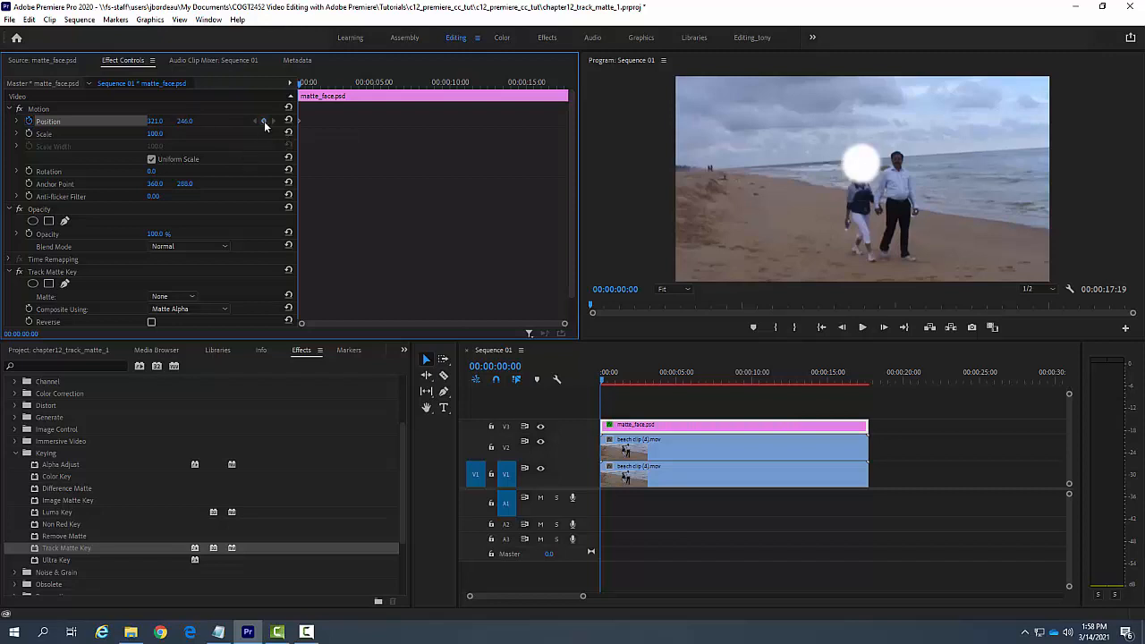
pyautogui.click(264, 122)
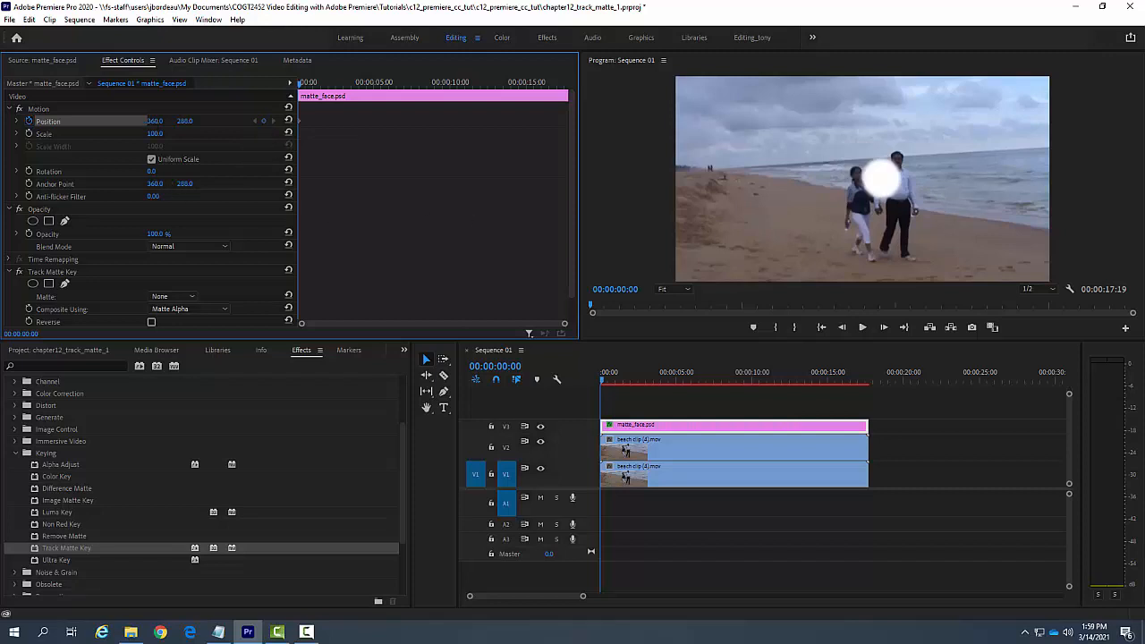
# Step: Set the matte's Position to 321 horizontally and 246 vertically at 00:00:00:00, over the woman's head
pyautogui.write('246')
pyautogui.click(188, 121)
pyautogui.write('24')
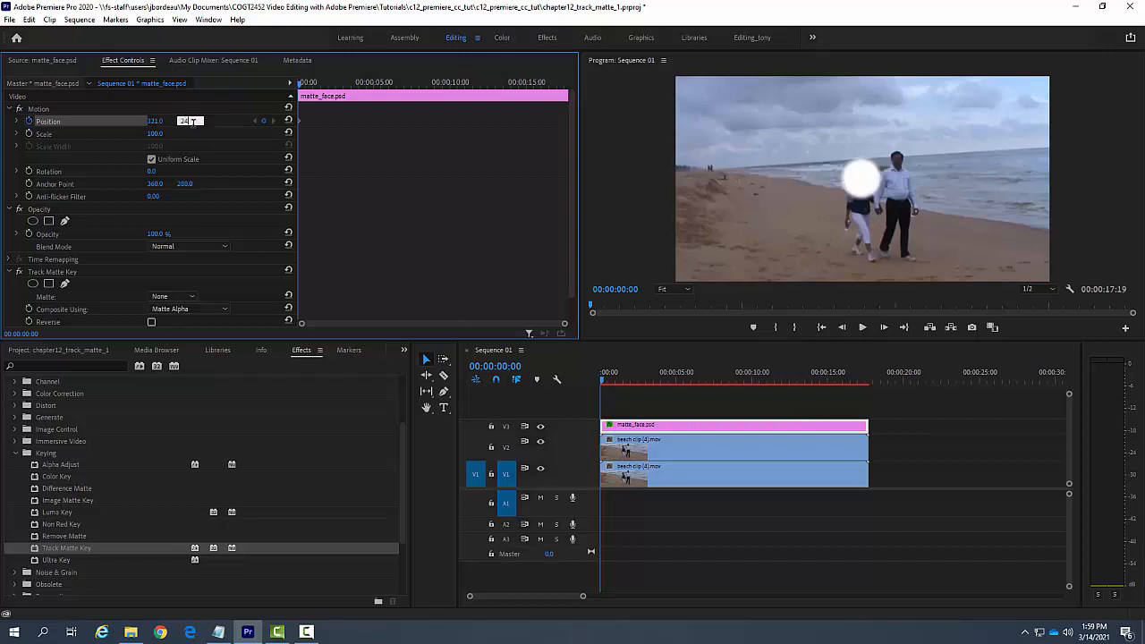
pyautogui.press('Return')
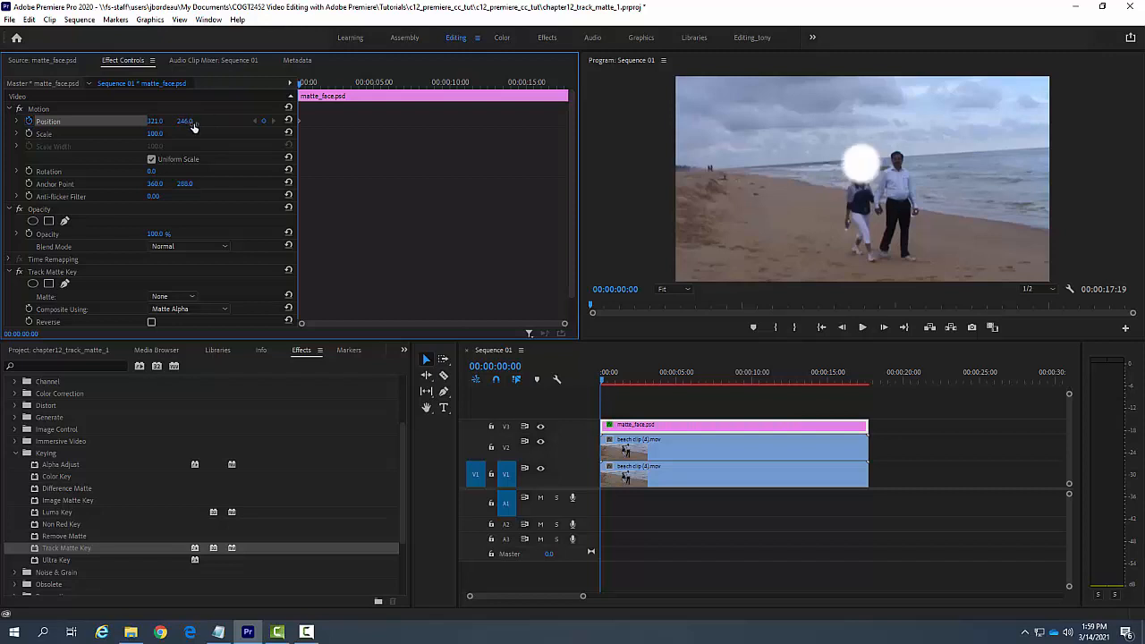
# Step: At 00:00:00:24, move the matte over the woman's head to a Position of about 313, 244
pyautogui.click(606, 382)
pyautogui.moveTo(606, 382); pyautogui.dragTo(614, 385)
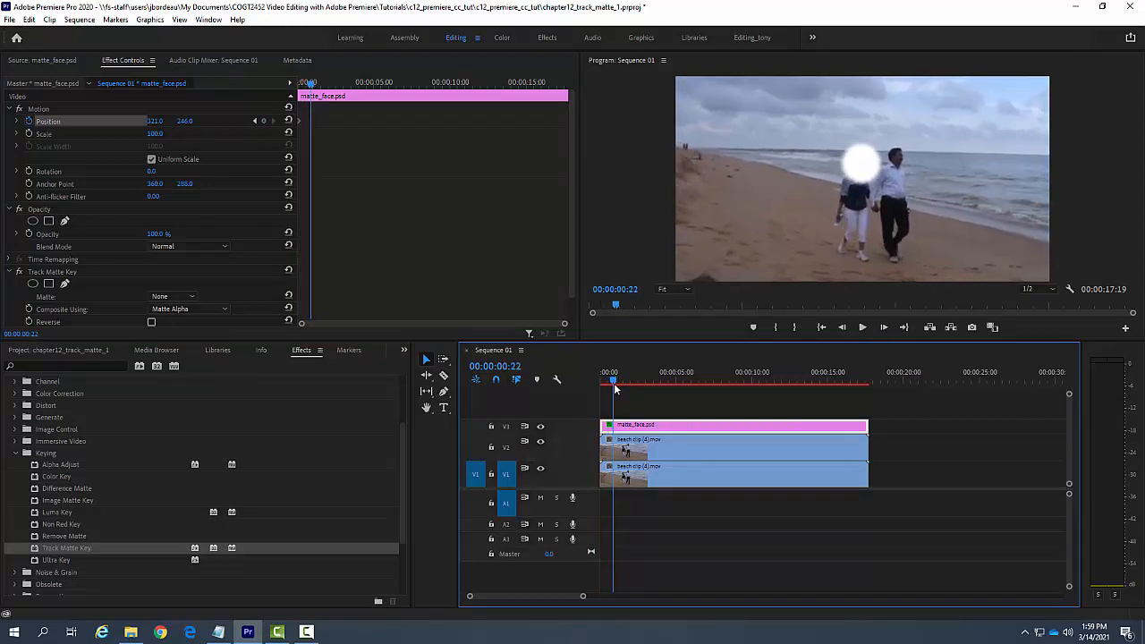
pyautogui.click(517, 367)
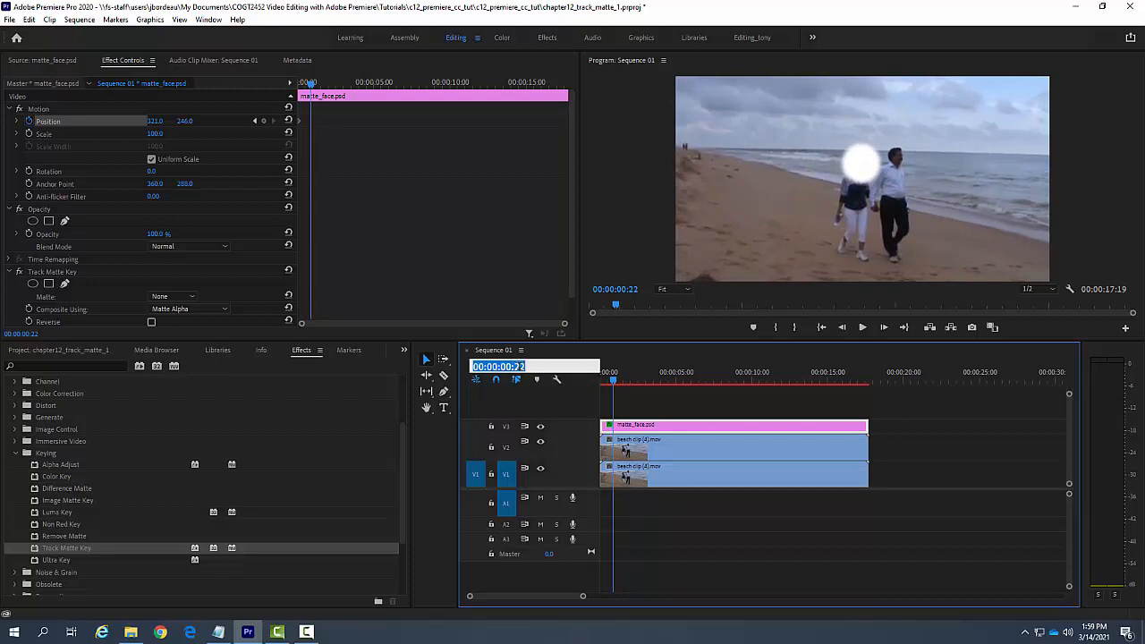
pyautogui.click(521, 367)
pyautogui.write('4')
pyautogui.press('Return')
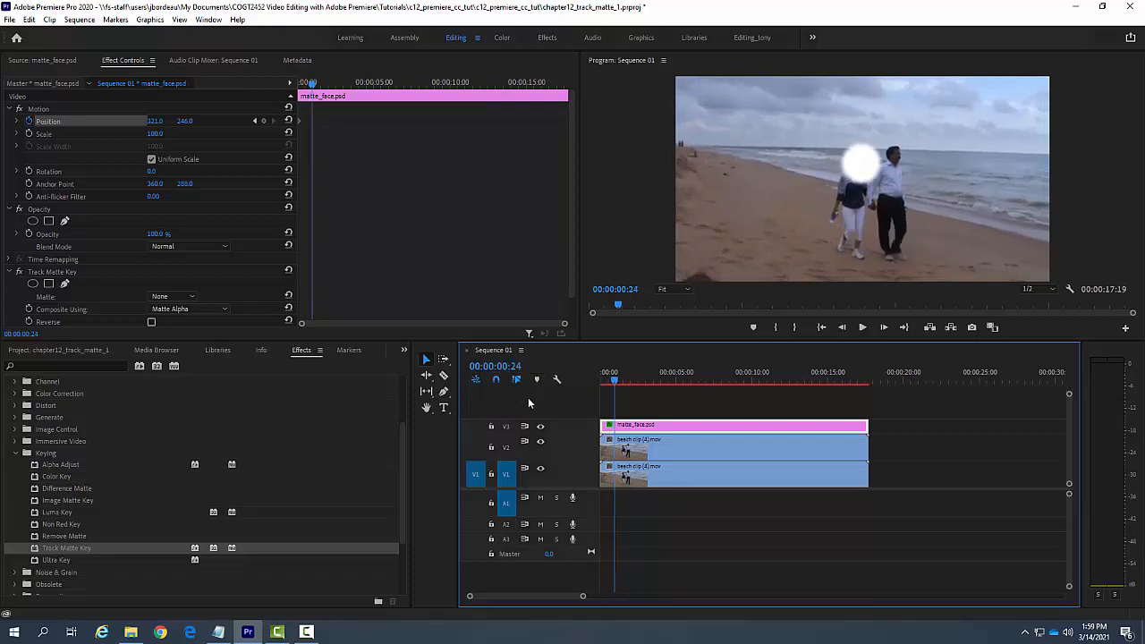
pyautogui.click(861, 166)
pyautogui.doubleClick(862, 167)
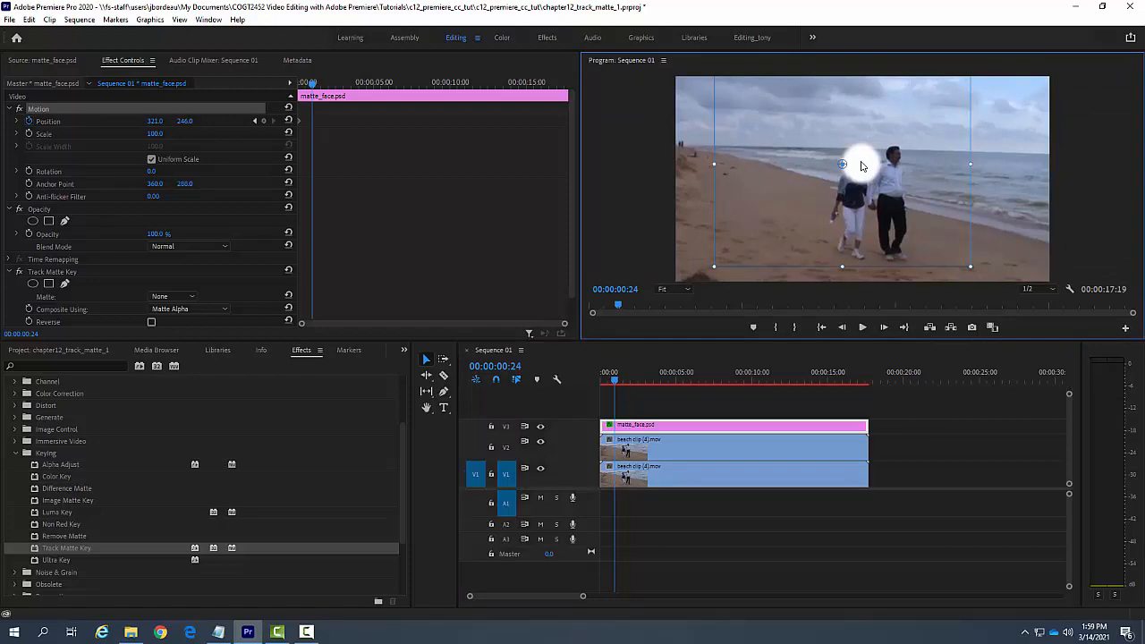
pyautogui.moveTo(861, 166); pyautogui.dragTo(856, 165)
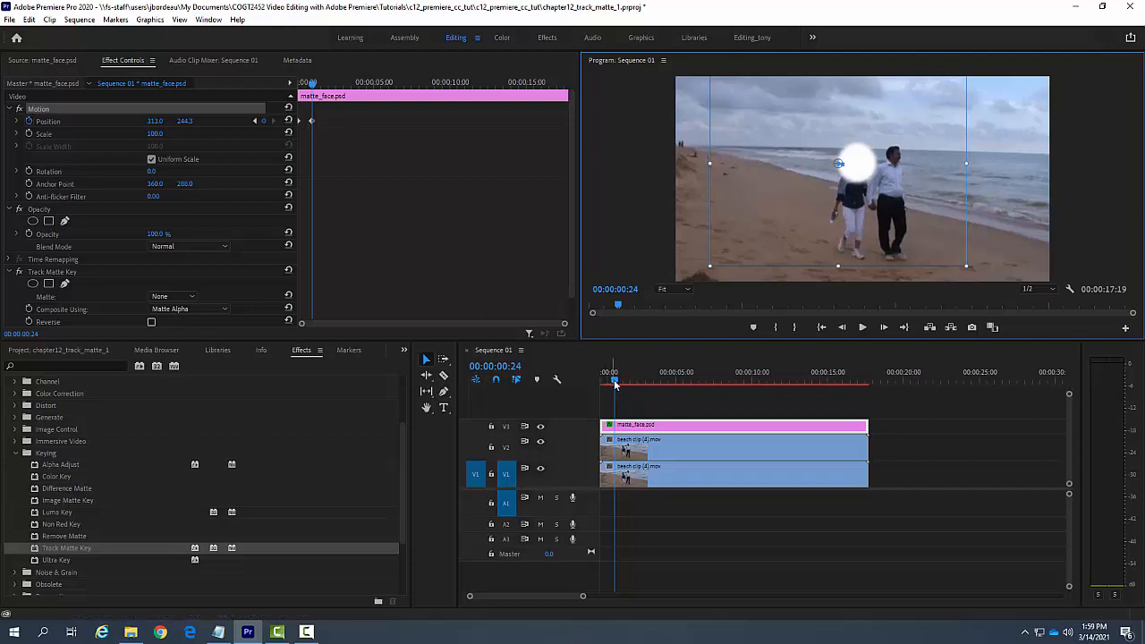
# Step: Keyframe the matte over the woman's head at about 299, 253 at 00:00:01:08 and about 274, 275 at 00:00:01:21
pyautogui.moveTo(614, 383); pyautogui.dragTo(620, 384)
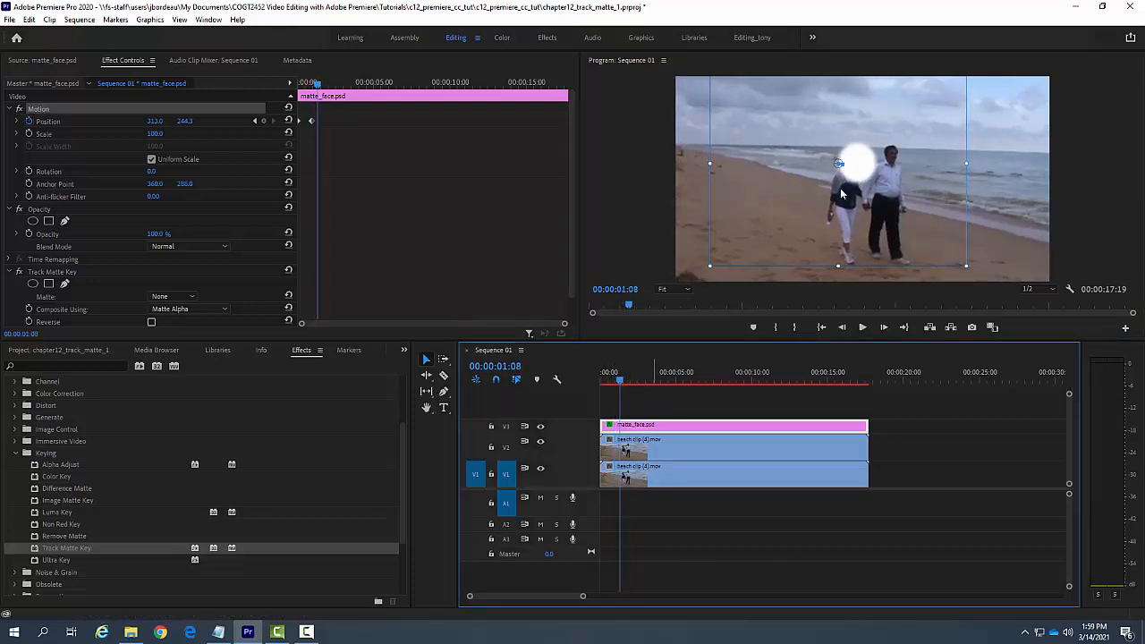
pyautogui.moveTo(857, 170); pyautogui.dragTo(848, 173)
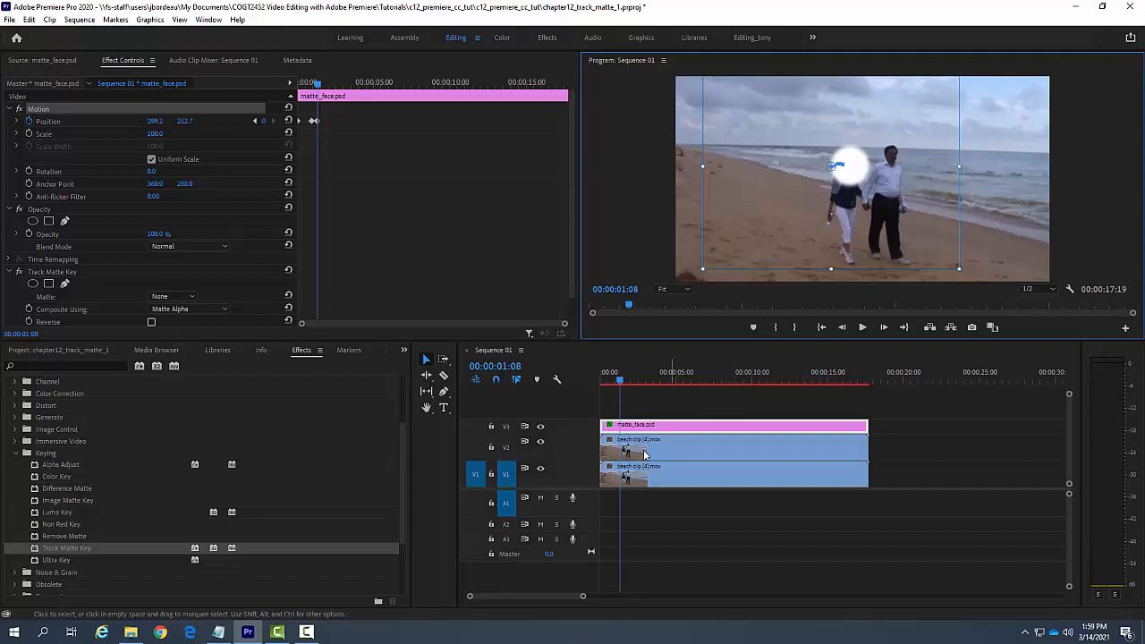
pyautogui.moveTo(623, 384); pyautogui.dragTo(629, 385)
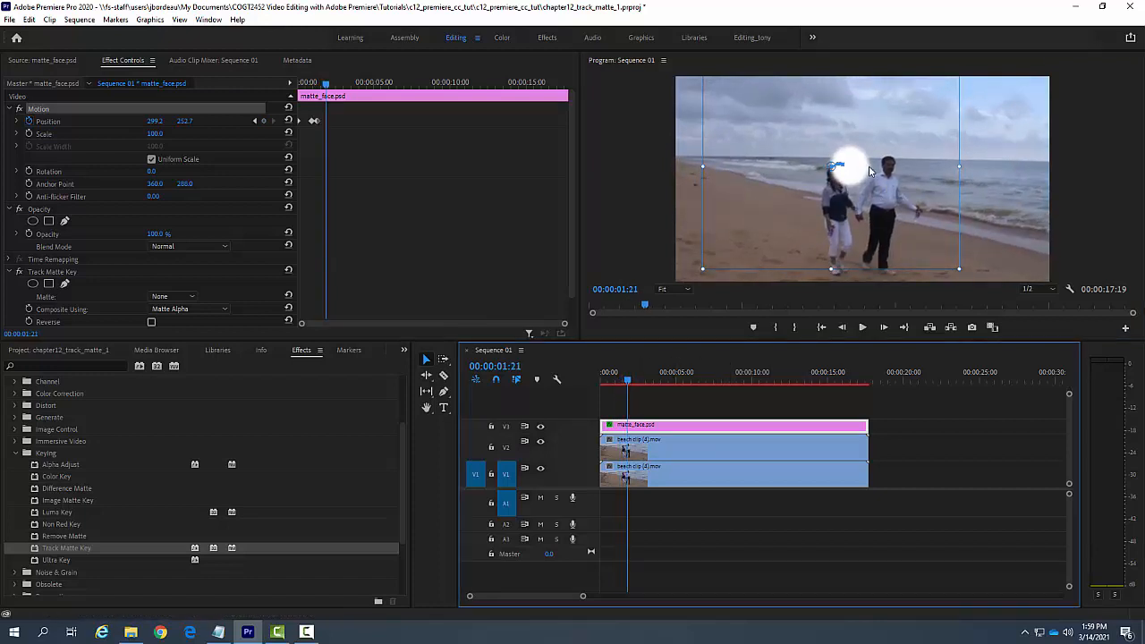
pyautogui.moveTo(853, 168); pyautogui.dragTo(839, 176)
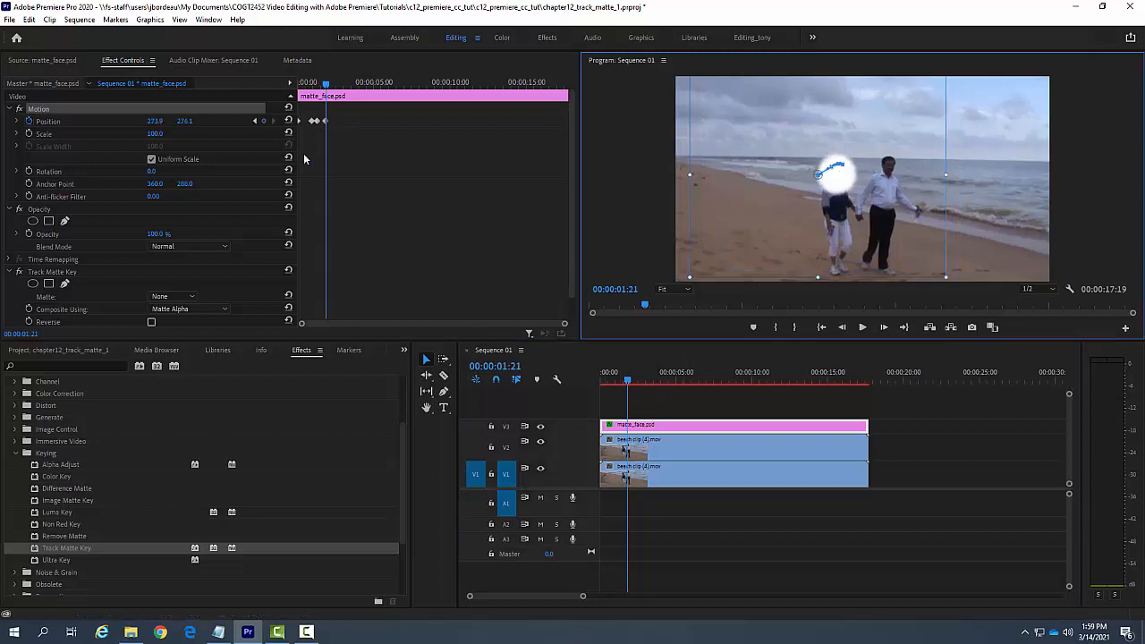
# Step: Follow the woman's head with two more Position keyframes, one at about 278, 311 and one at about 272, 320 at 00:00:02:20
pyautogui.click(630, 384)
pyautogui.moveTo(630, 384); pyautogui.dragTo(637, 387)
pyautogui.moveTo(846, 180); pyautogui.dragTo(850, 193)
pyautogui.moveTo(634, 382); pyautogui.dragTo(644, 388)
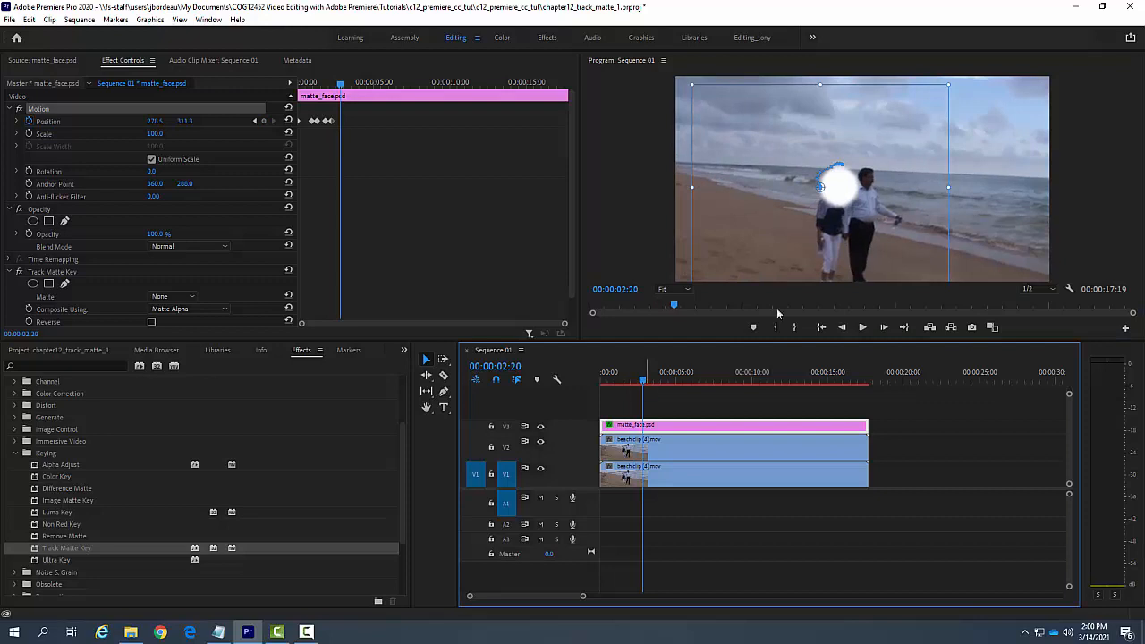
pyautogui.moveTo(838, 187); pyautogui.dragTo(831, 195)
# Step: Keyframe the matte on the woman's head at about 241, 312 at 00:00:03:02 and about 224, 320 at 00:00:03:07
pyautogui.moveTo(644, 383); pyautogui.dragTo(647, 383)
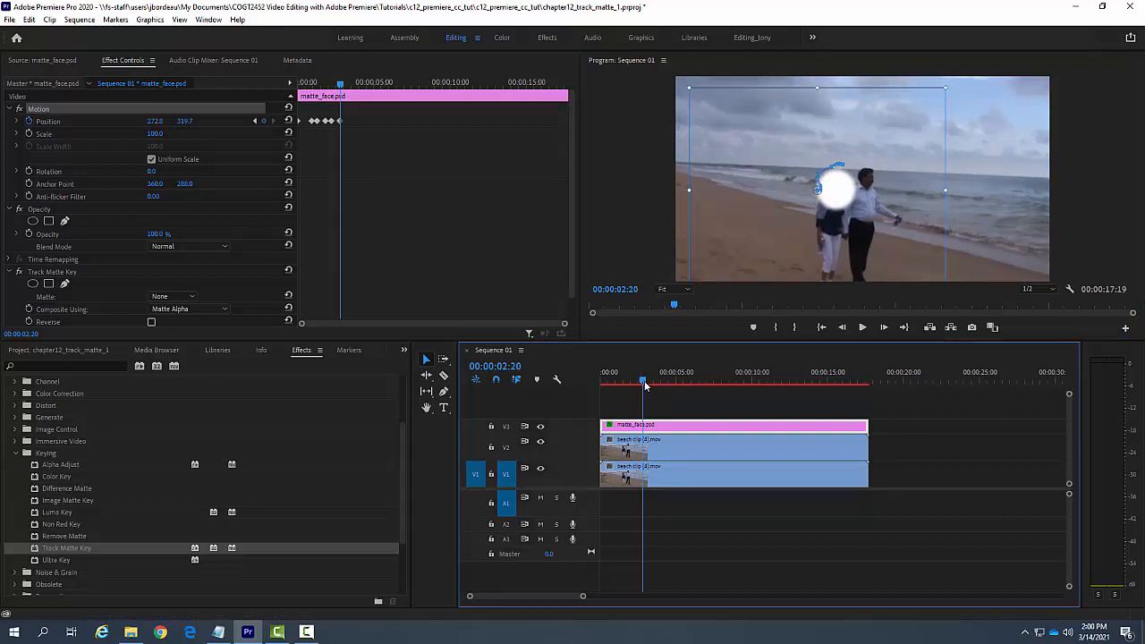
pyautogui.moveTo(832, 197); pyautogui.dragTo(815, 190)
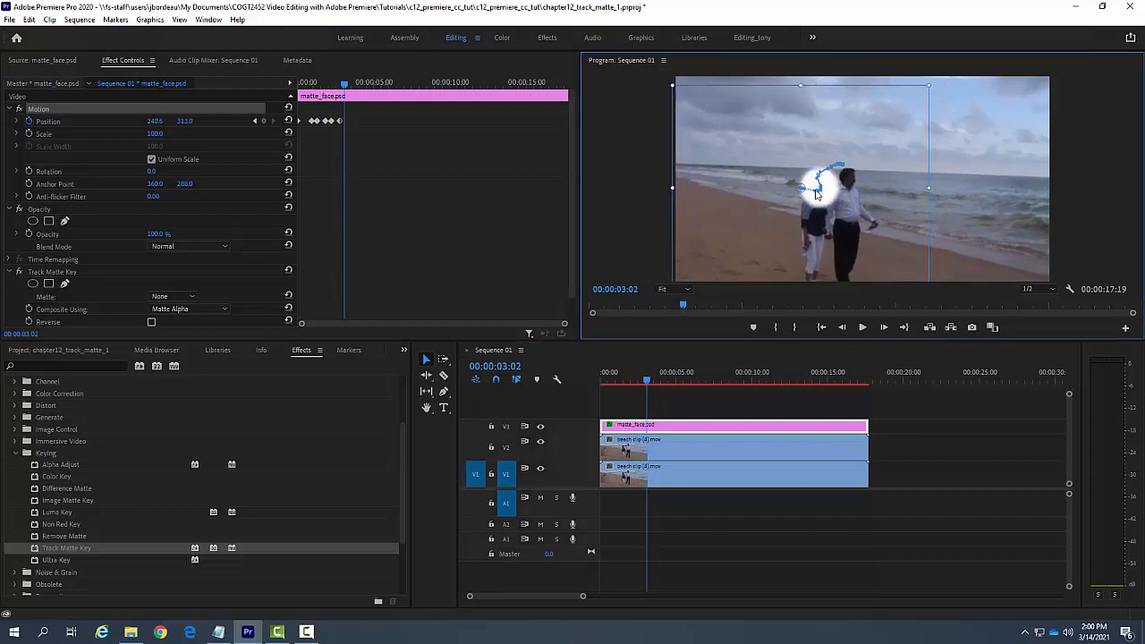
pyautogui.click(650, 382)
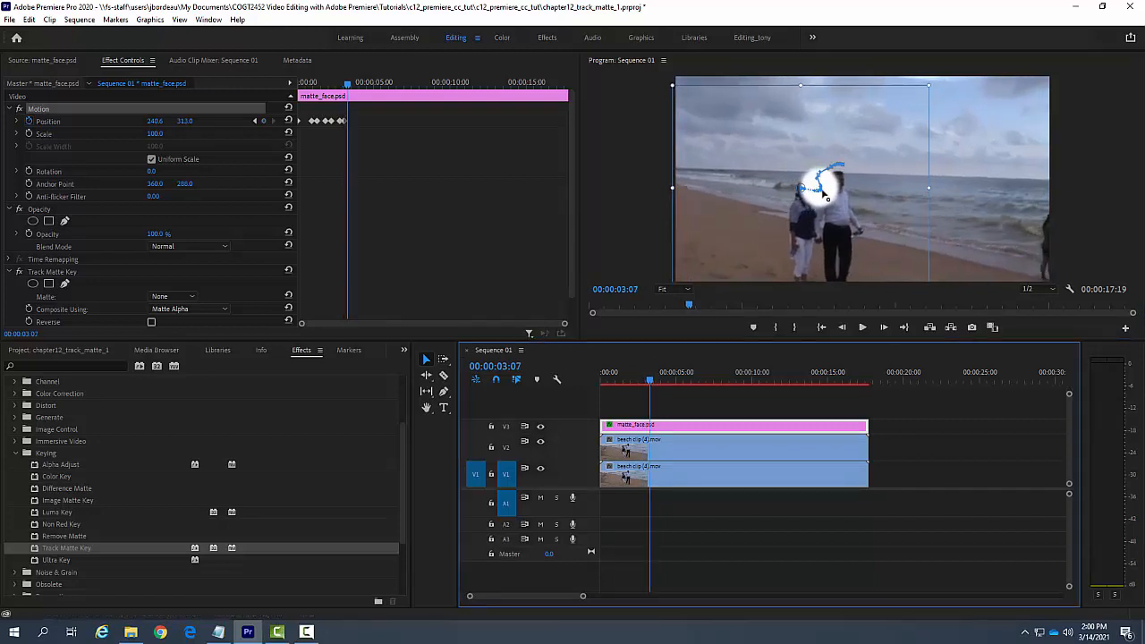
pyautogui.moveTo(825, 195); pyautogui.dragTo(812, 199)
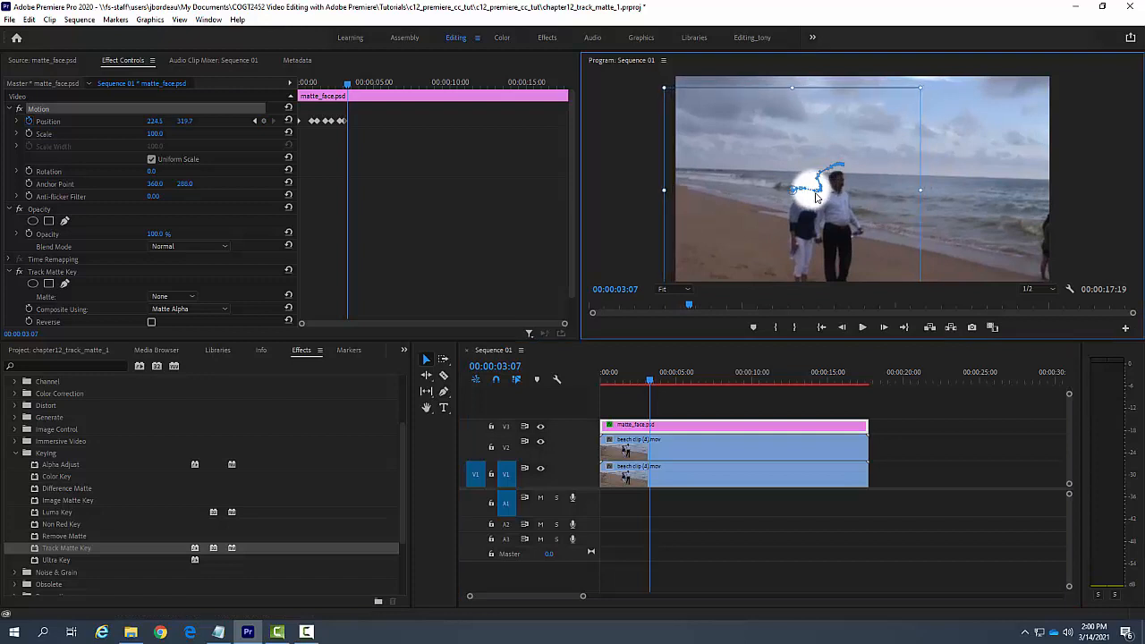
# Step: Keyframe the matte on the woman's head at about 182, 325 at 00:00:03:16 and about 166, 328 at 00:00:04:03
pyautogui.click(655, 382)
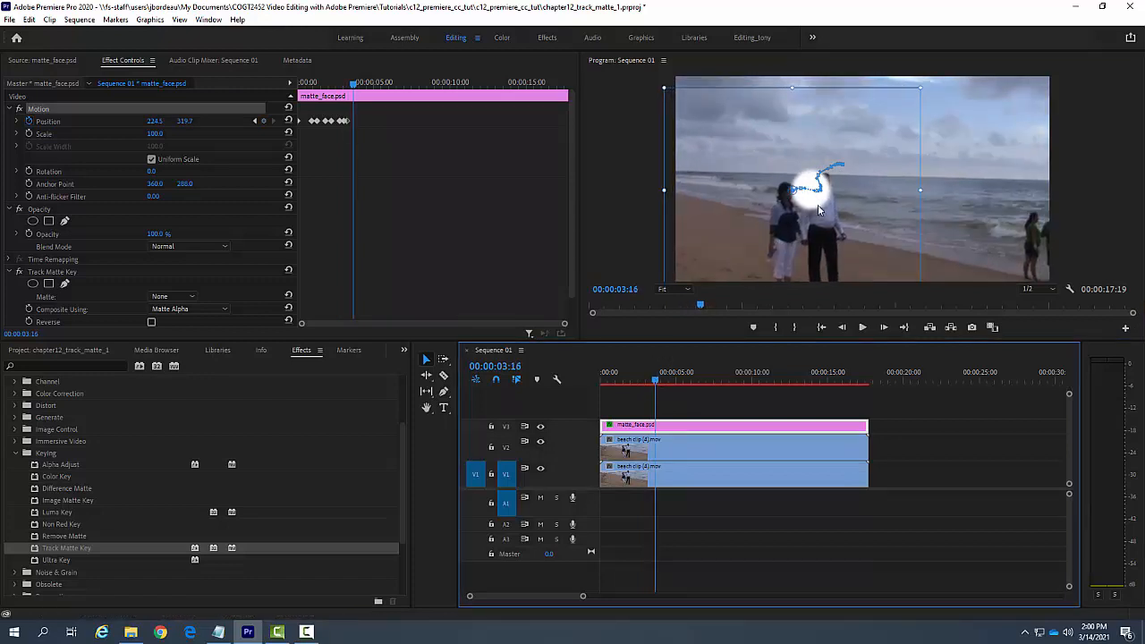
pyautogui.moveTo(818, 209); pyautogui.dragTo(796, 206)
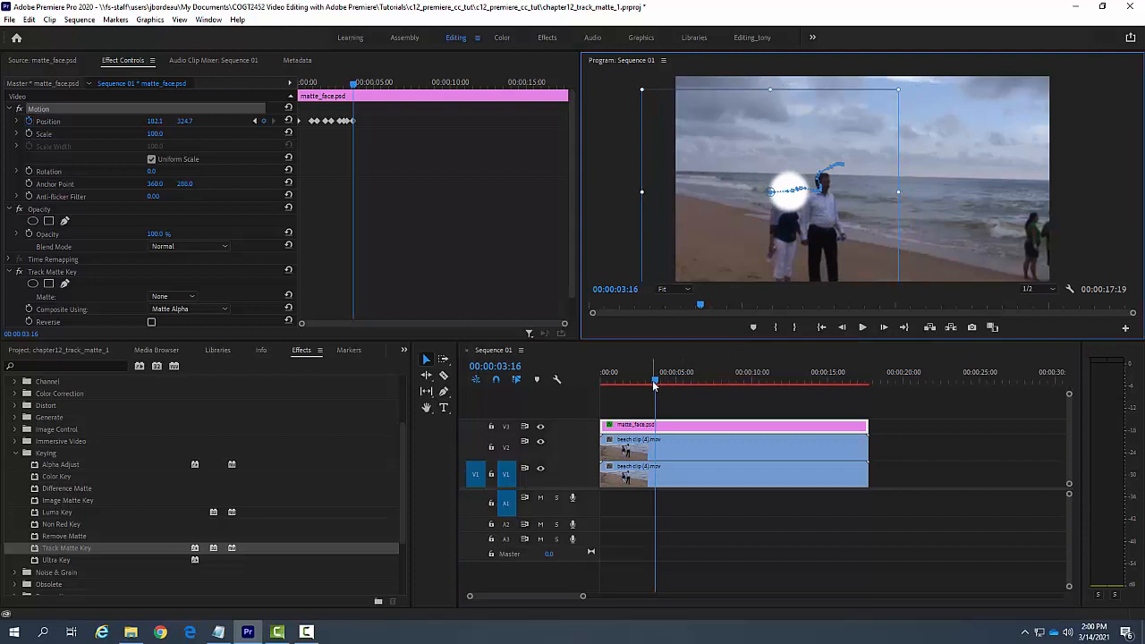
pyautogui.moveTo(654, 385); pyautogui.dragTo(662, 385)
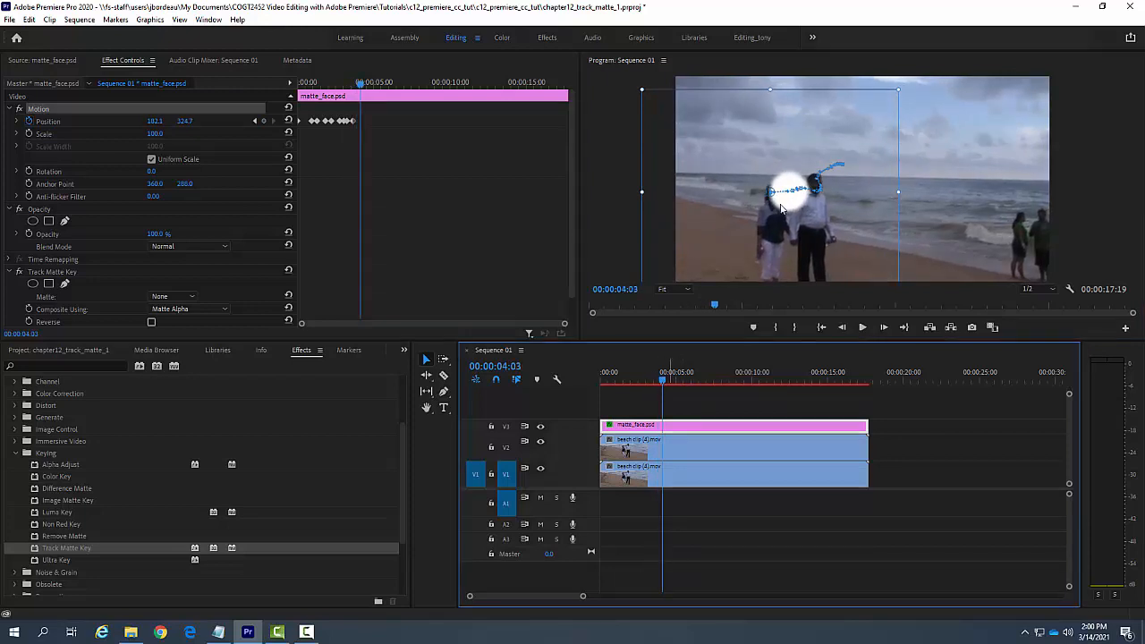
pyautogui.moveTo(781, 209); pyautogui.dragTo(771, 204)
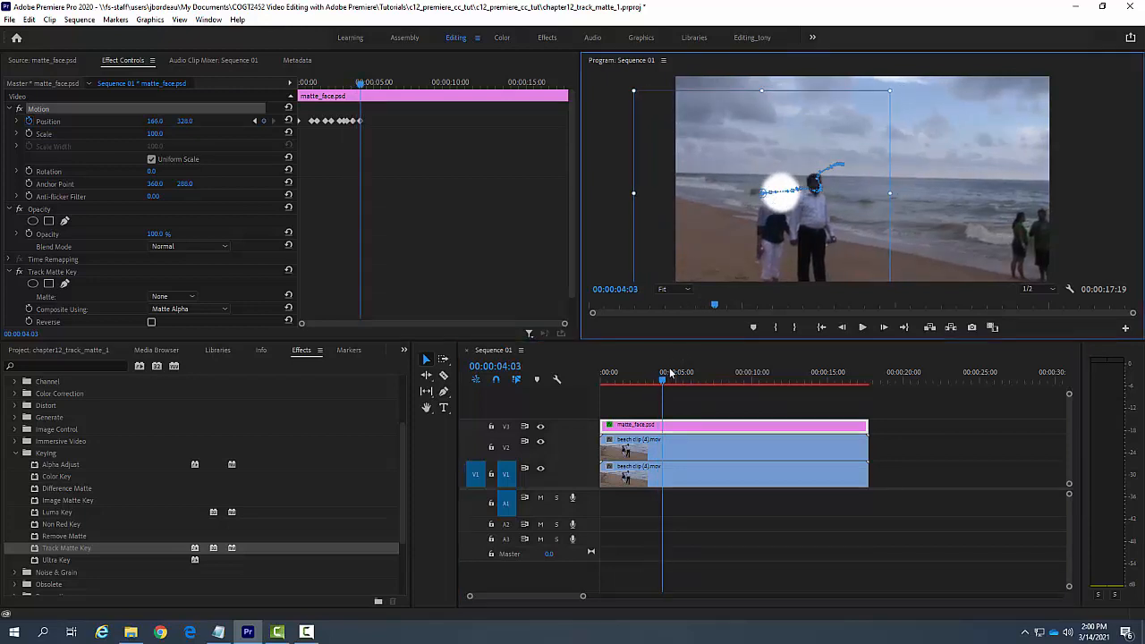
# Step: Keyframe the matte on the woman's head at about 130, 343 at 00:00:04:12 and about 124, 352 at 00:00:04:23
pyautogui.moveTo(666, 383); pyautogui.dragTo(669, 383)
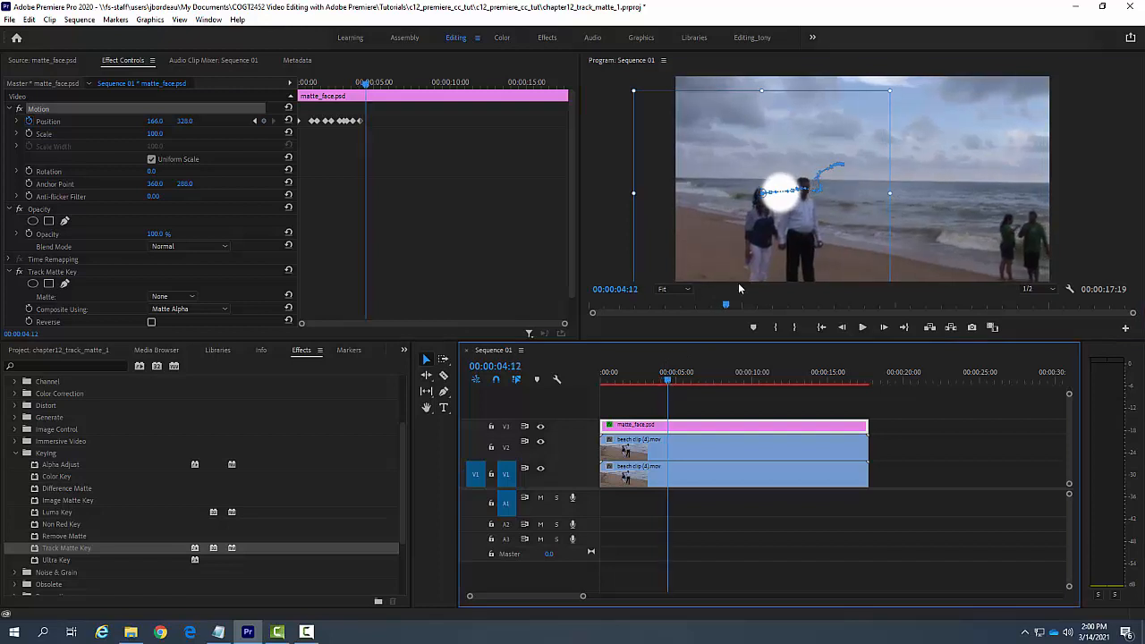
pyautogui.moveTo(783, 206); pyautogui.dragTo(775, 209)
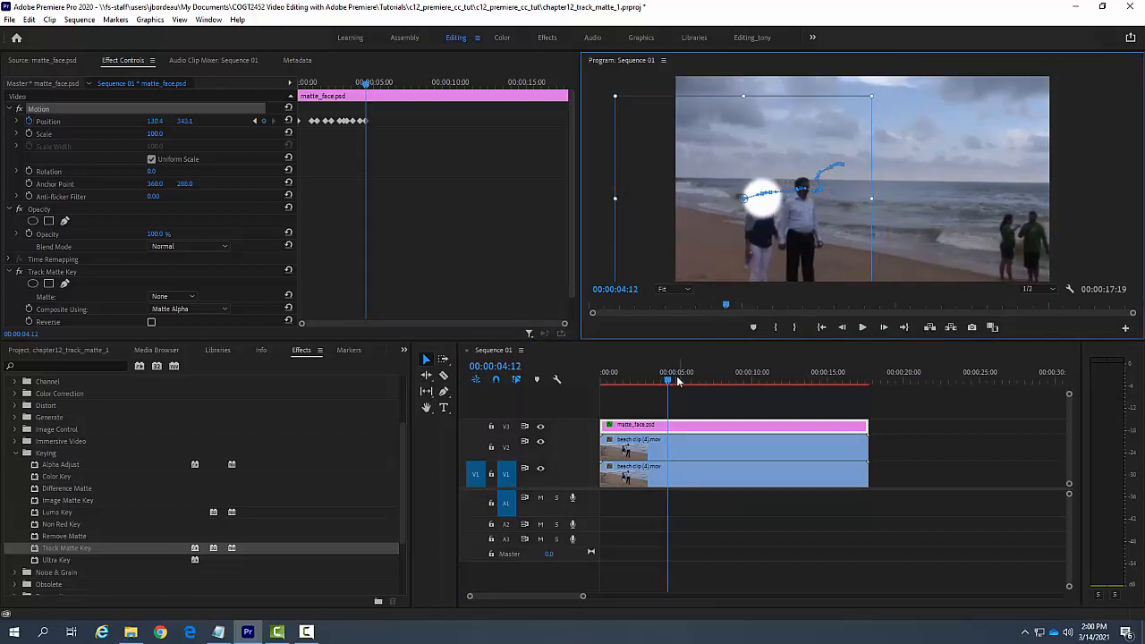
pyautogui.moveTo(670, 383); pyautogui.dragTo(677, 386)
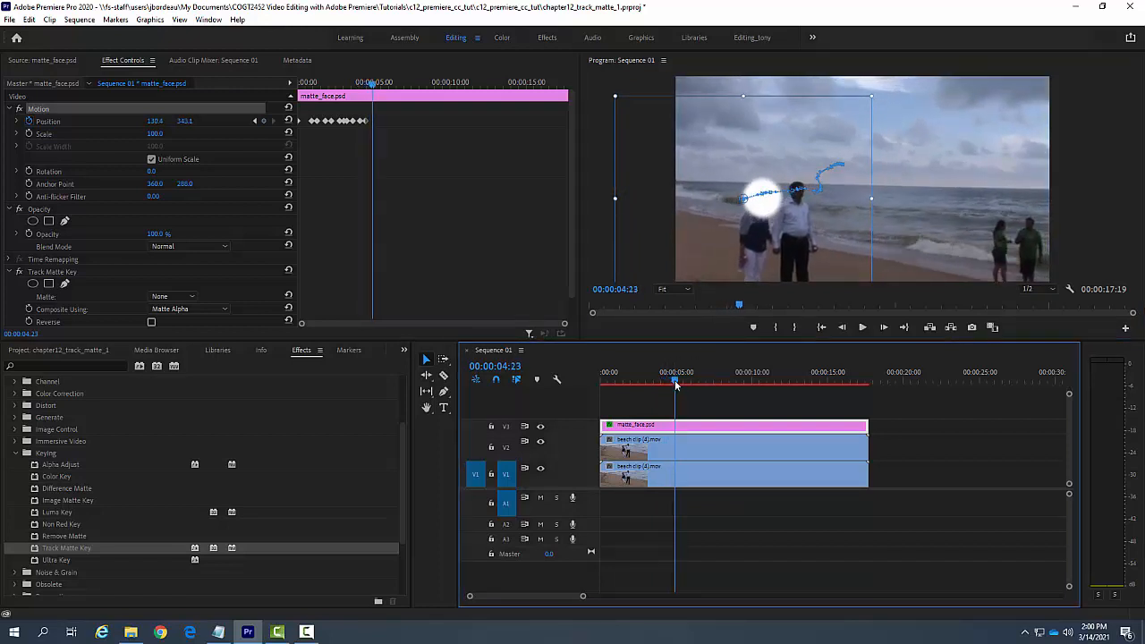
pyautogui.click(767, 211)
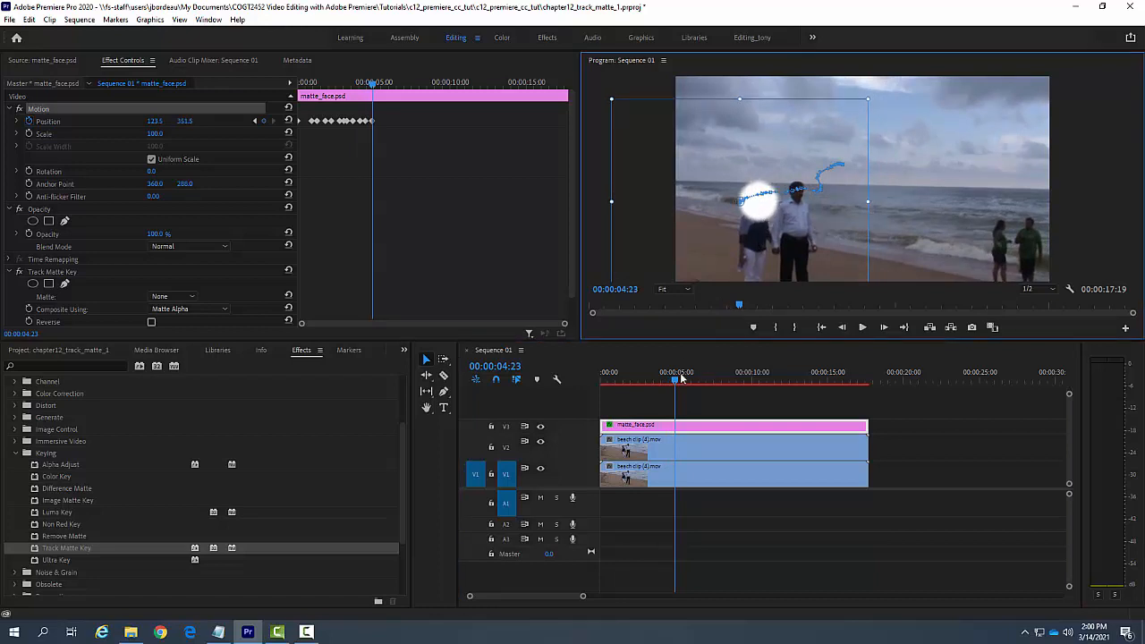
# Step: Keyframe the matte on the woman's head at about 117, 378 at 00:00:05:07 and about 136, 345 at 00:00:05:19
pyautogui.moveTo(680, 382); pyautogui.dragTo(682, 382)
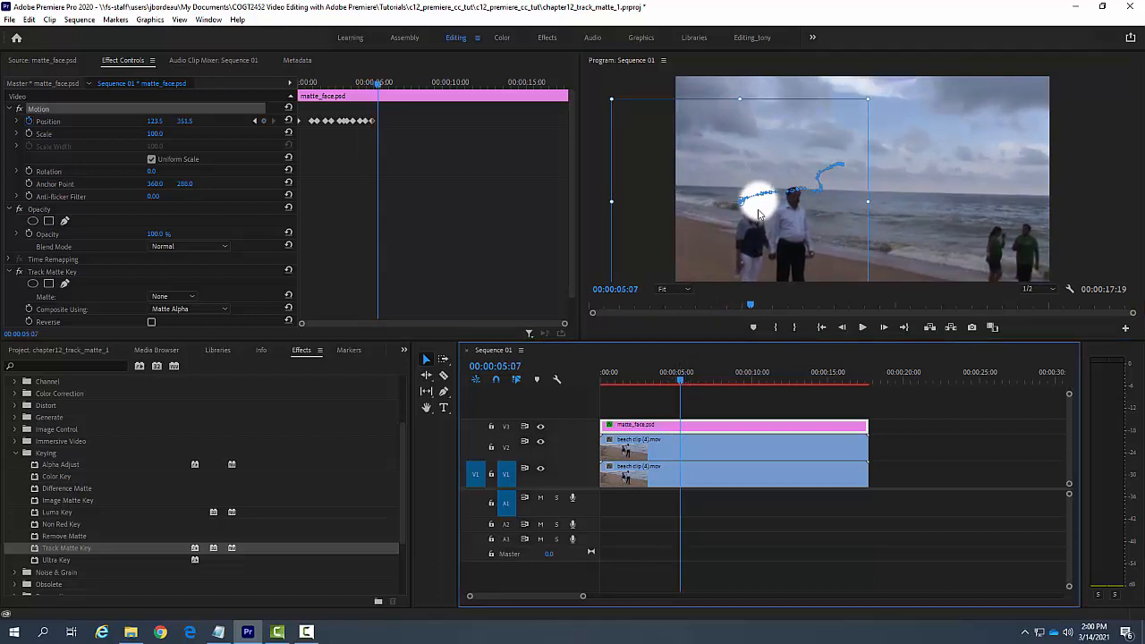
pyautogui.moveTo(761, 216); pyautogui.dragTo(756, 228)
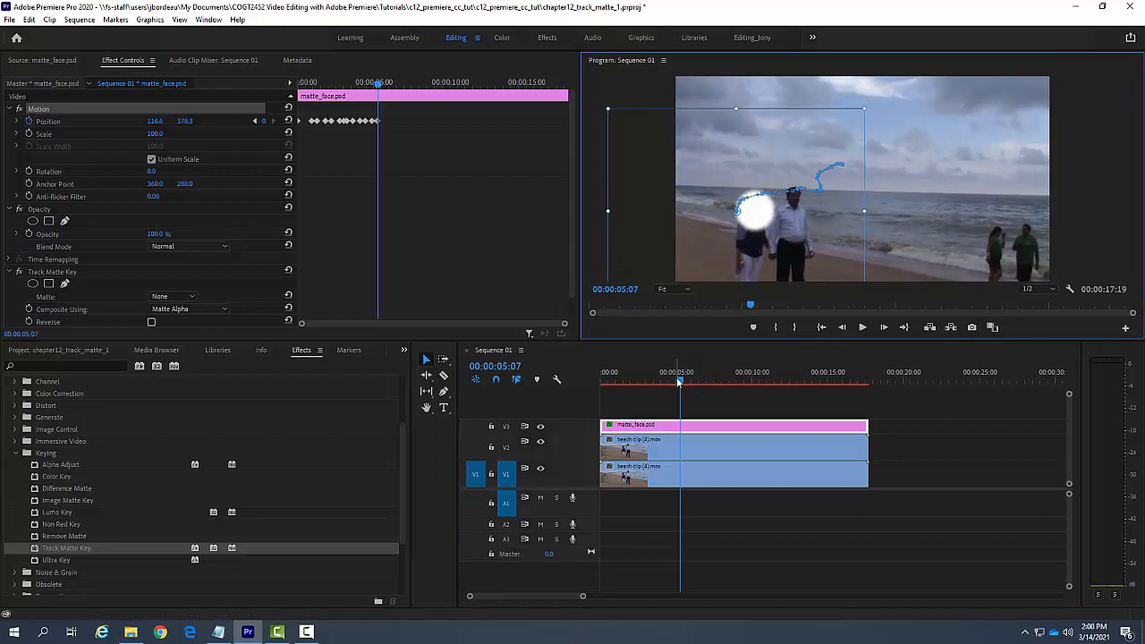
pyautogui.moveTo(681, 383); pyautogui.dragTo(687, 383)
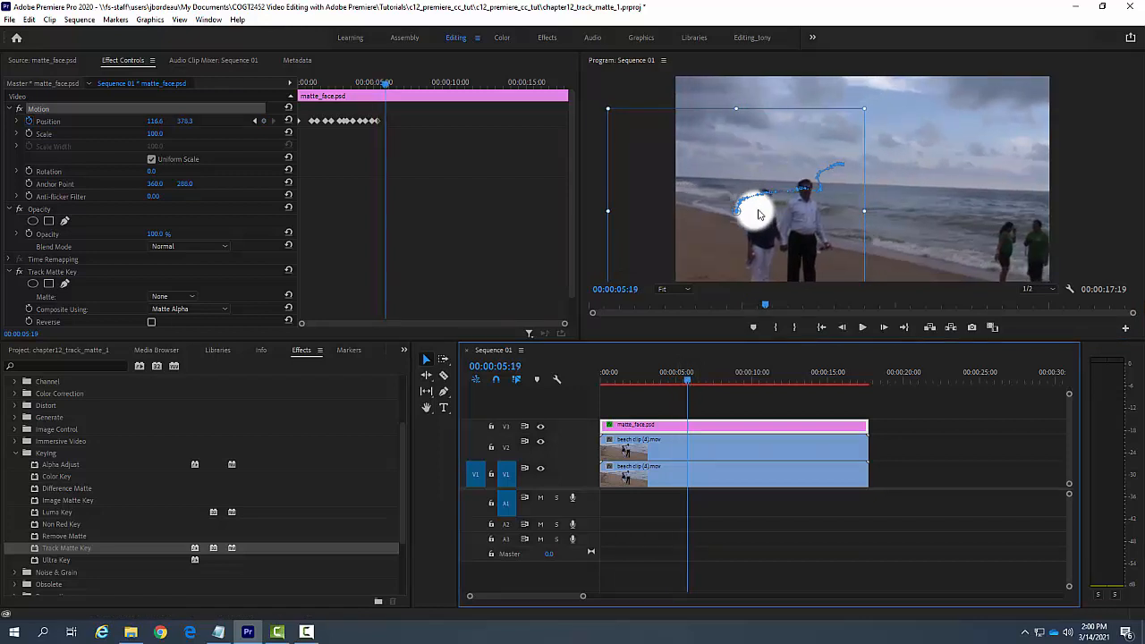
pyautogui.moveTo(757, 215); pyautogui.dragTo(764, 199)
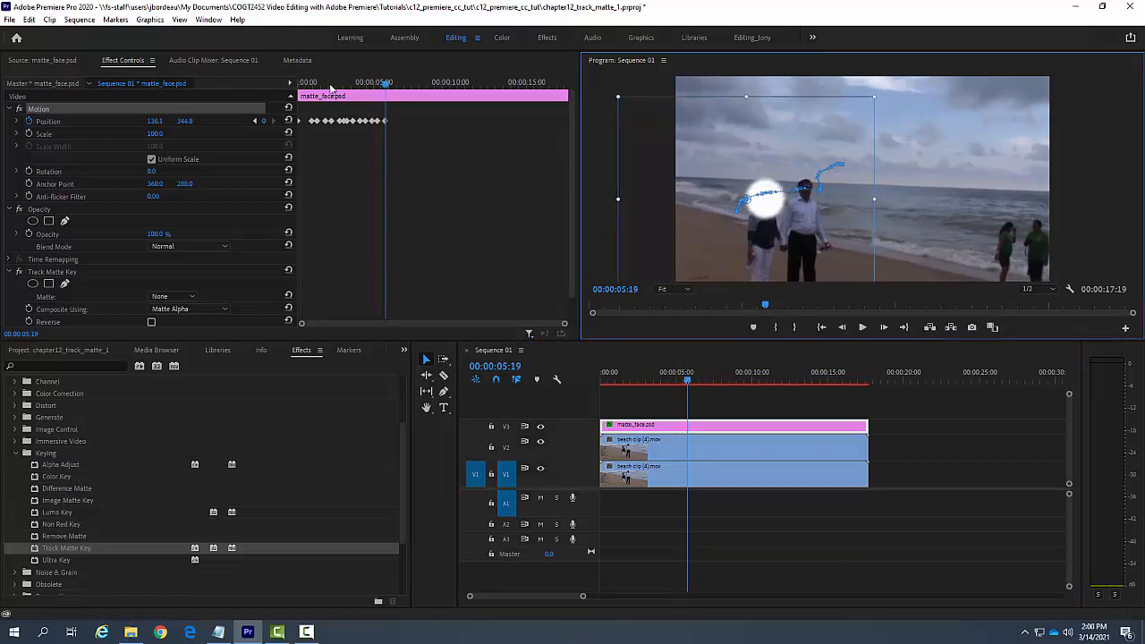
# Step: Follow the woman's head with Position keyframes at about 158, 343 at 00:00:06:02 and about 215, 343 at 00:00:06:13
pyautogui.click(688, 384)
pyautogui.moveTo(688, 384); pyautogui.dragTo(692, 385)
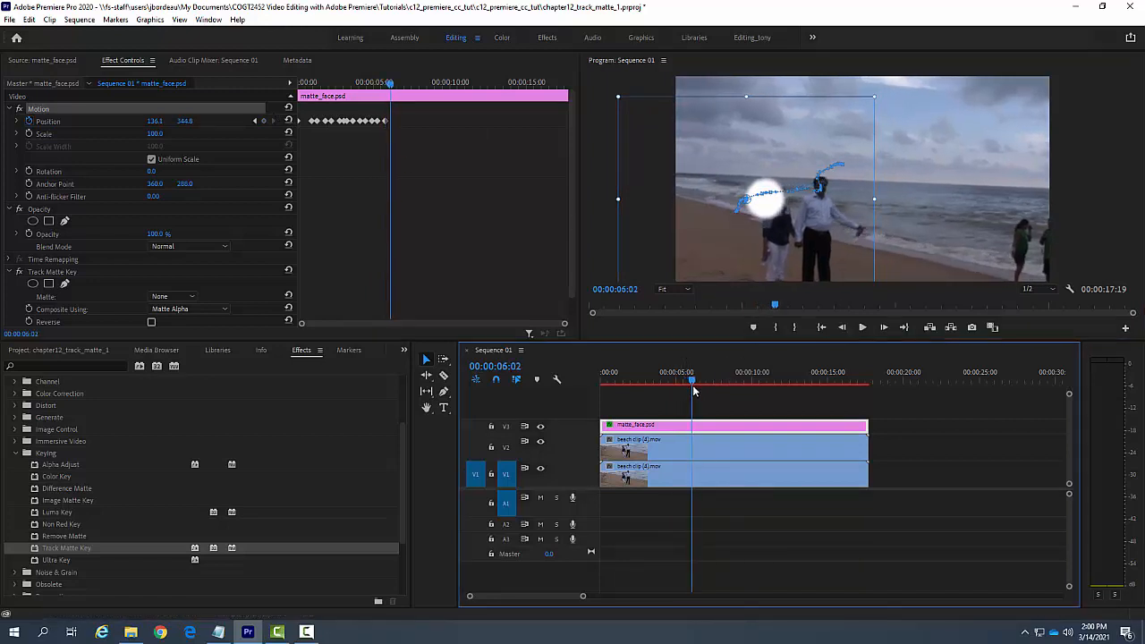
pyautogui.click(763, 211)
pyautogui.moveTo(763, 211); pyautogui.dragTo(774, 210)
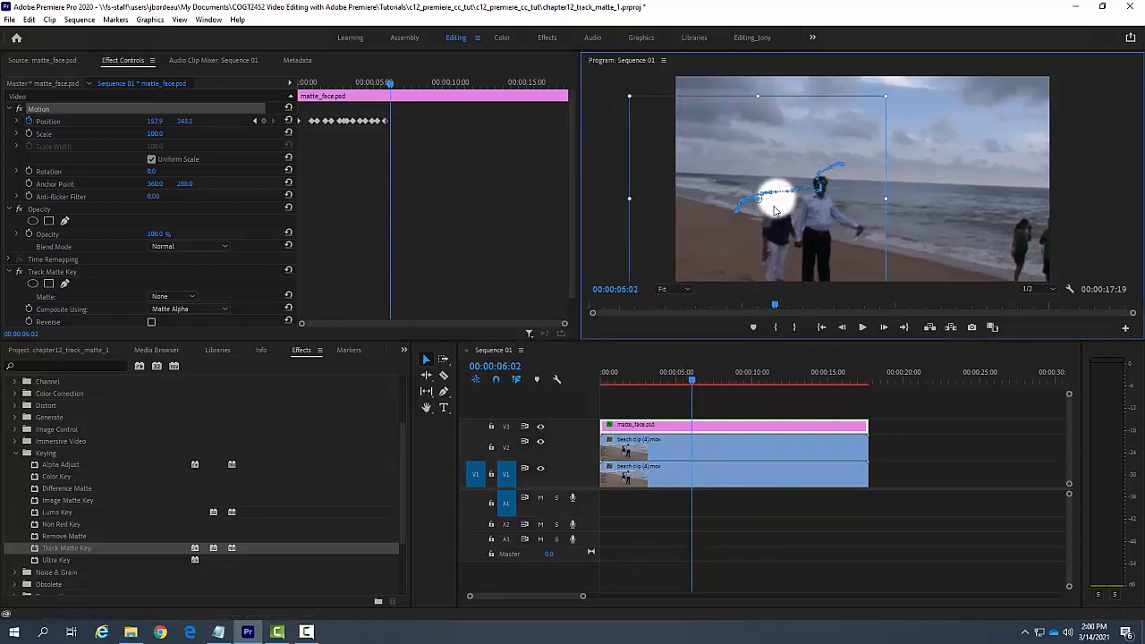
pyautogui.moveTo(690, 382); pyautogui.dragTo(699, 383)
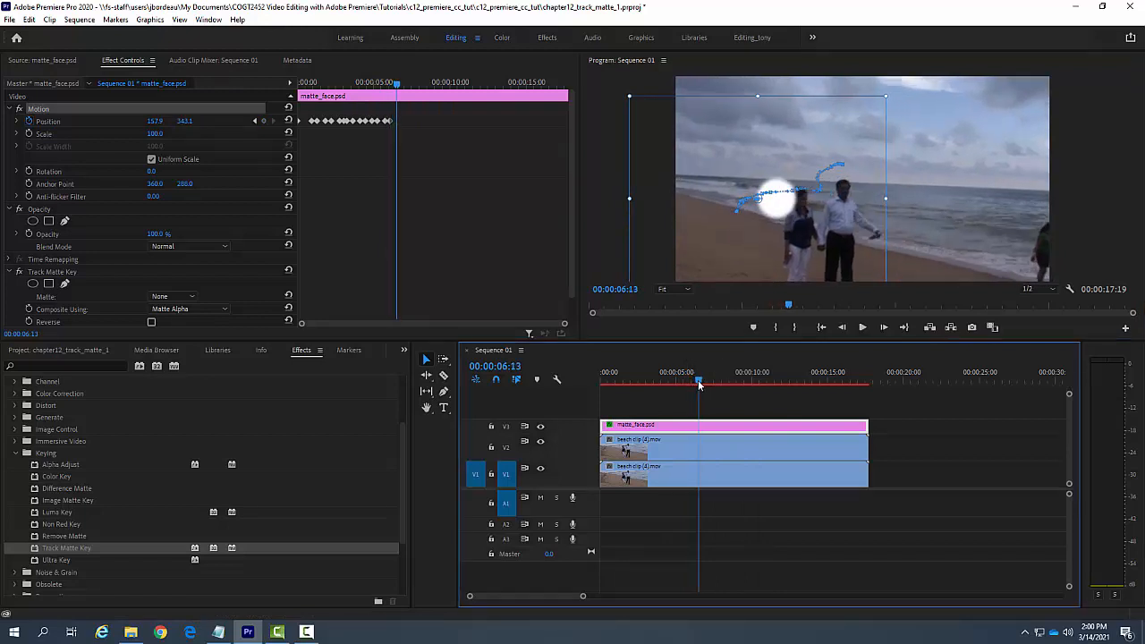
pyautogui.click(787, 211)
pyautogui.moveTo(788, 211); pyautogui.dragTo(817, 211)
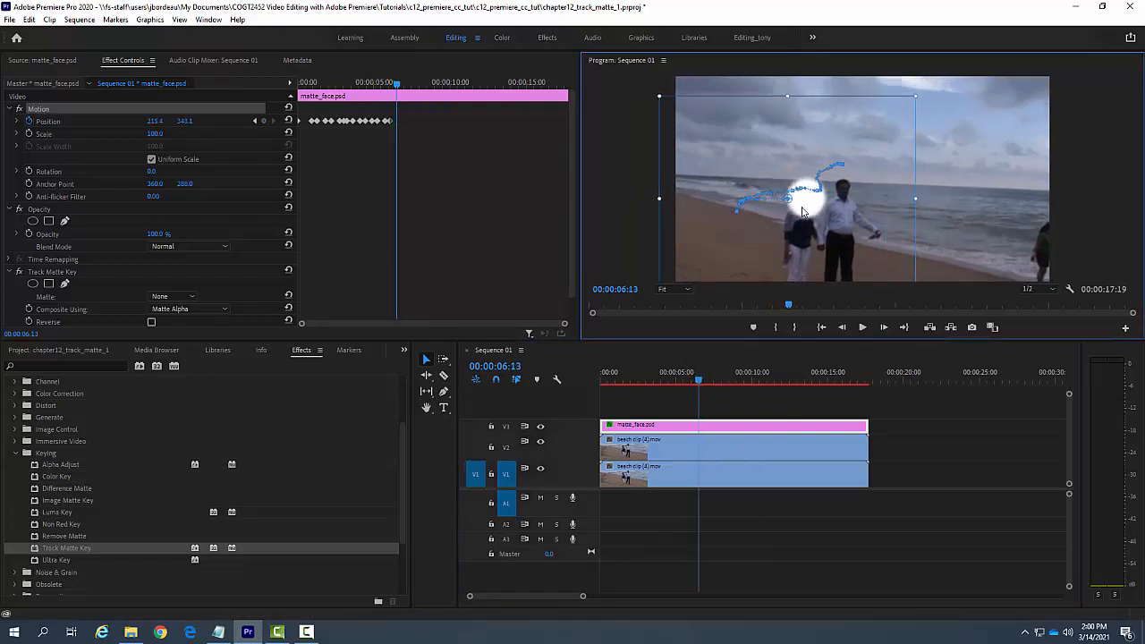
# Step: Keyframe the matte on the woman's head: about 205, 335 at 00:00:06:20, 176, 318 at 00:00:07:00 and 111, 308 at 00:00:07:07
pyautogui.moveTo(702, 383); pyautogui.dragTo(704, 383)
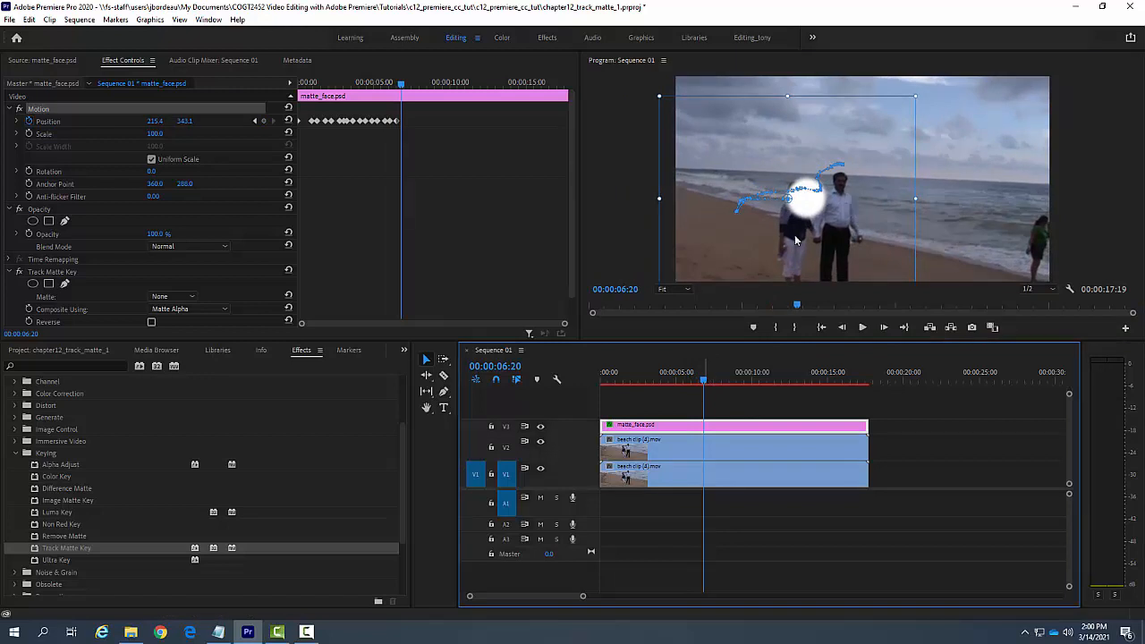
pyautogui.moveTo(803, 218); pyautogui.dragTo(797, 214)
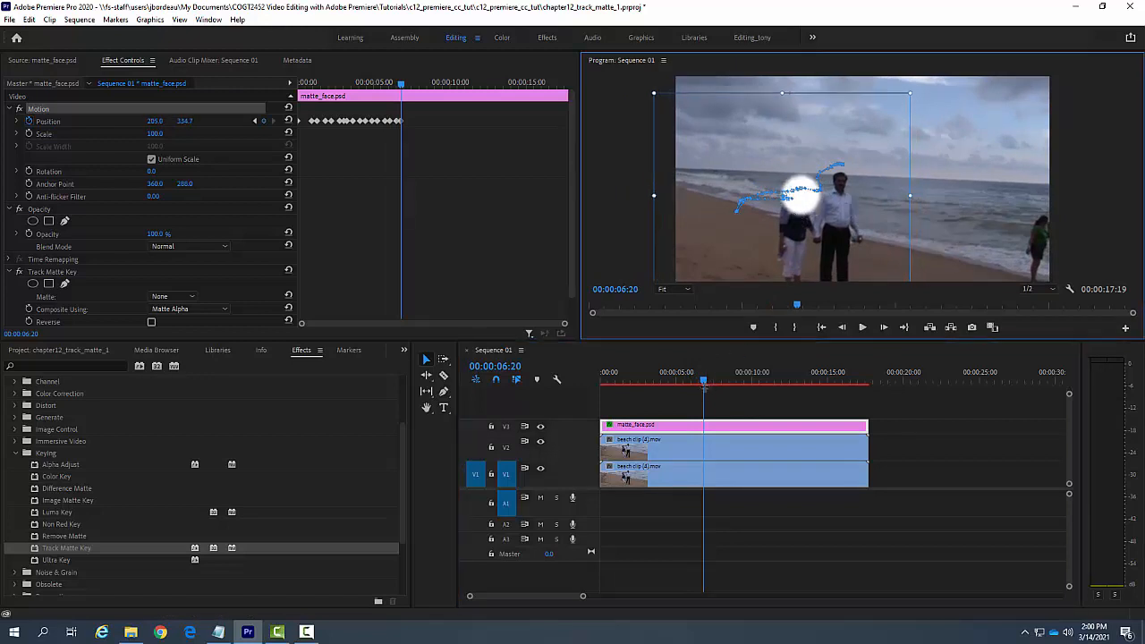
pyautogui.moveTo(703, 384); pyautogui.dragTo(707, 382)
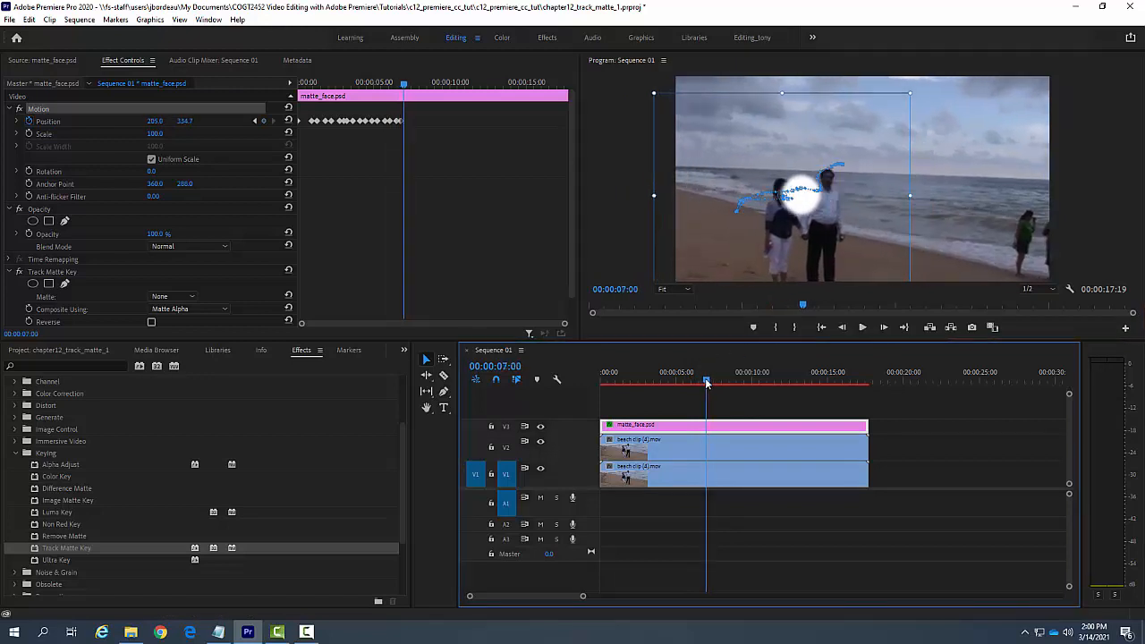
pyautogui.moveTo(803, 212); pyautogui.dragTo(788, 205)
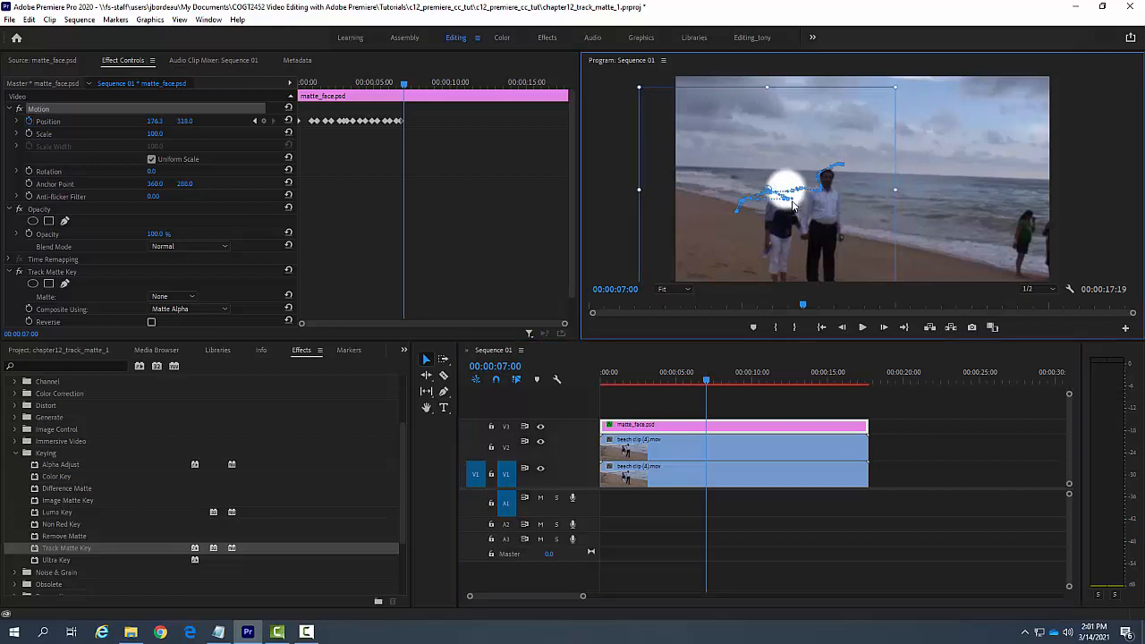
pyautogui.click(710, 383)
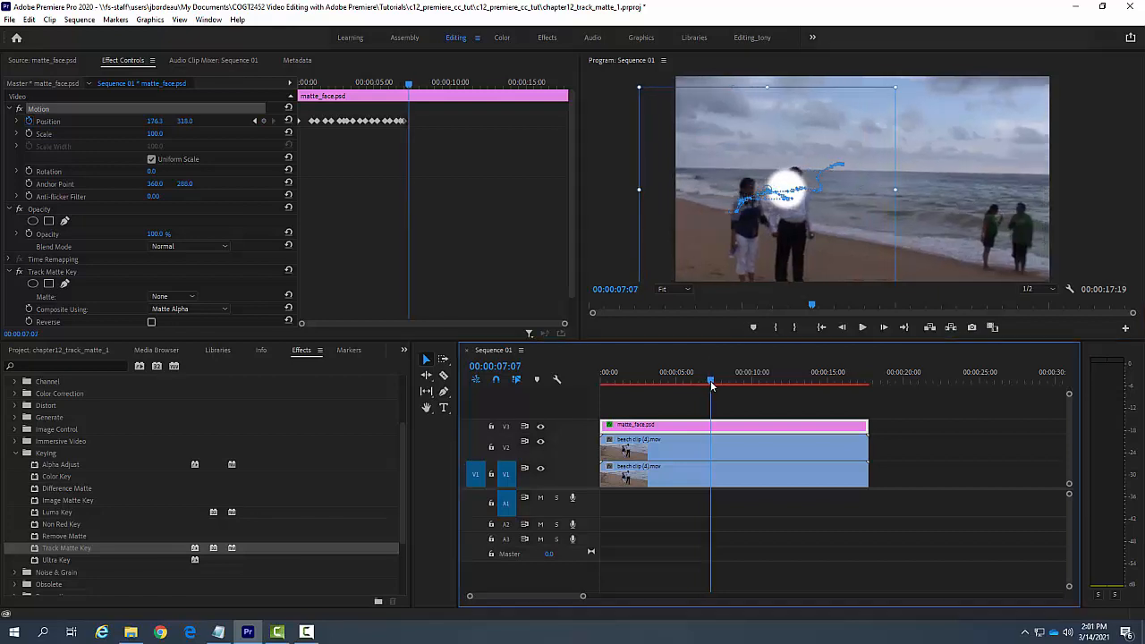
pyautogui.moveTo(799, 203); pyautogui.dragTo(763, 196)
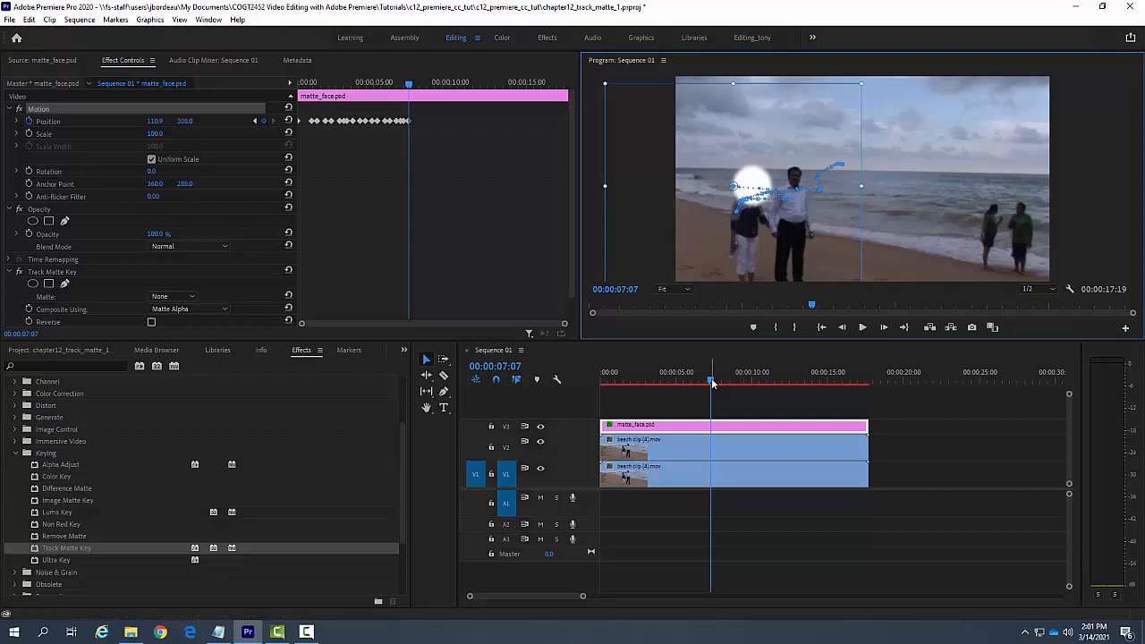
# Step: Play the sequence from the start to check how the matte follows the woman's head, and return to the first frame
pyautogui.moveTo(712, 383); pyautogui.dragTo(599, 384)
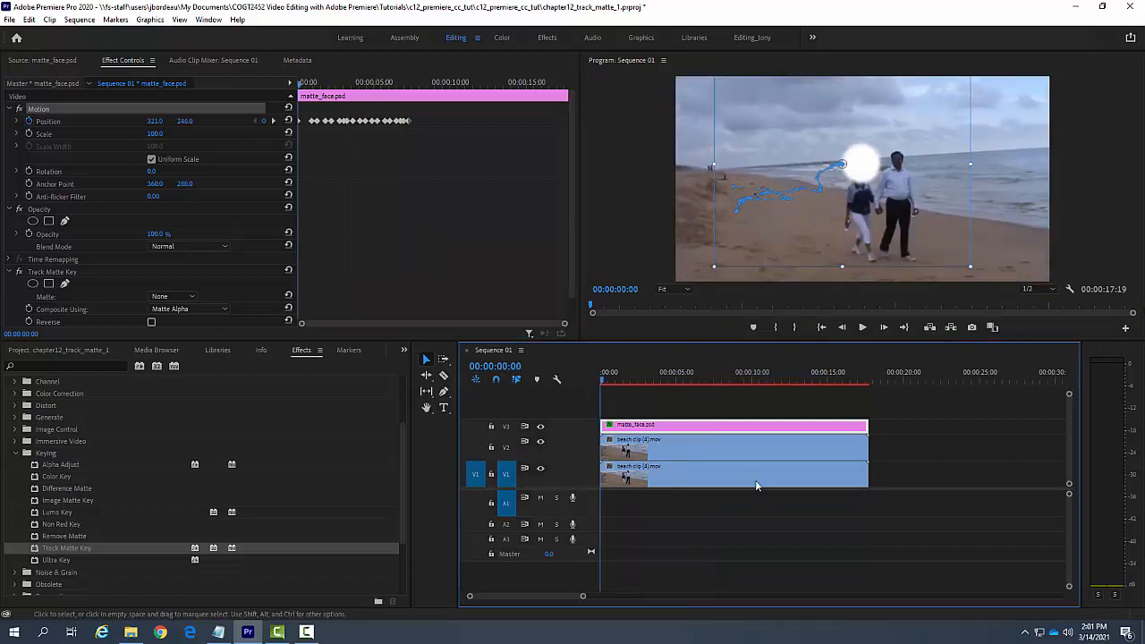
pyautogui.press('space')
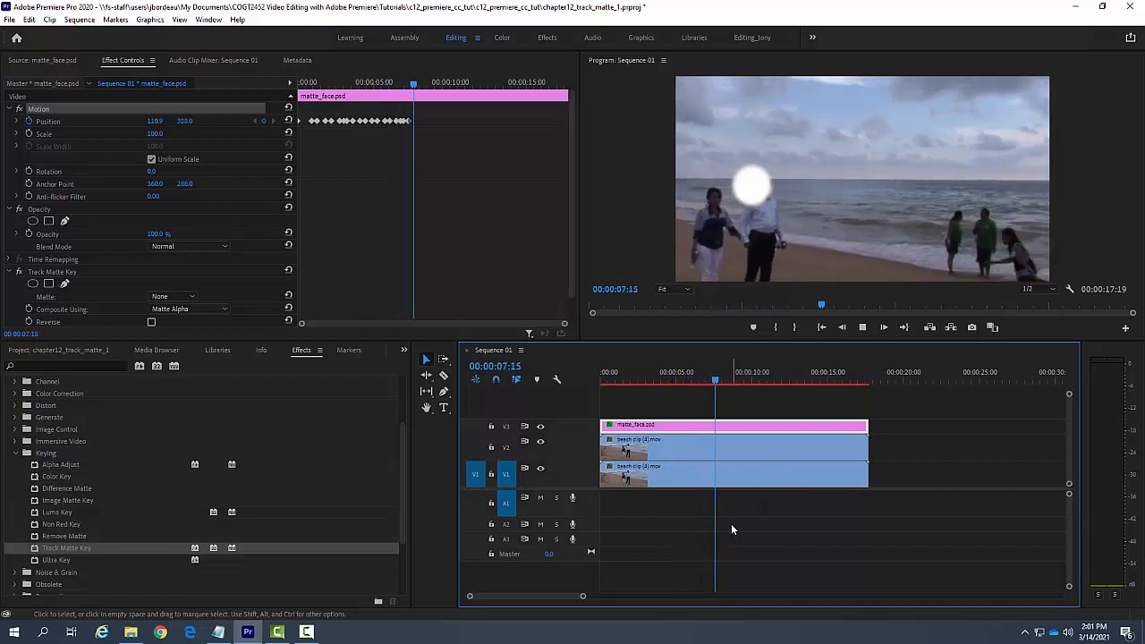
pyautogui.click(735, 380)
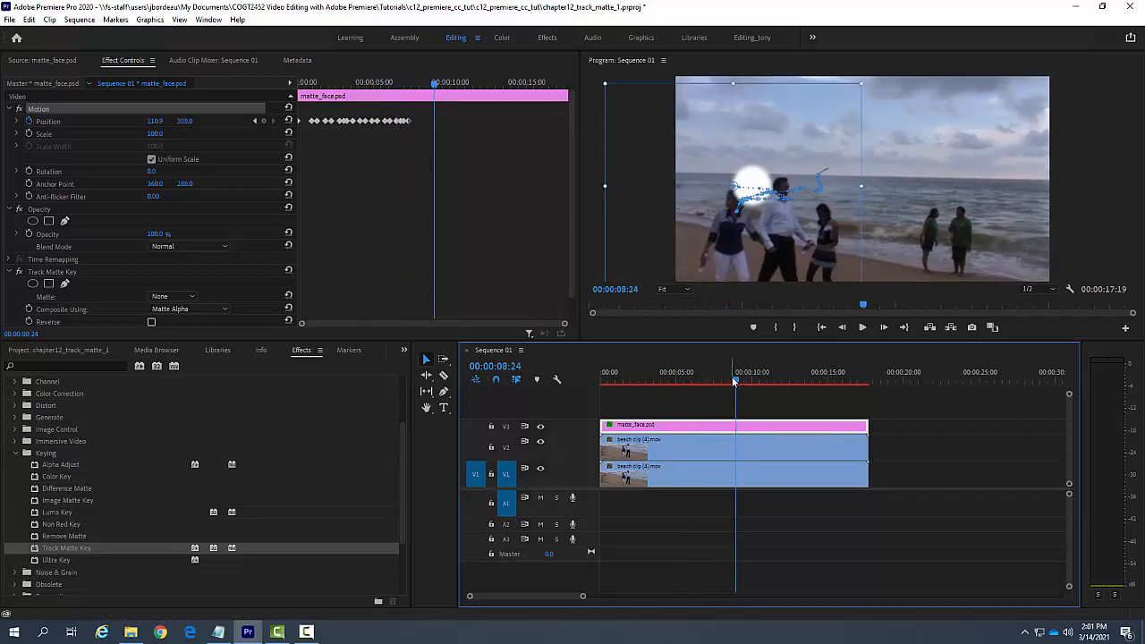
pyautogui.moveTo(737, 383); pyautogui.dragTo(600, 382)
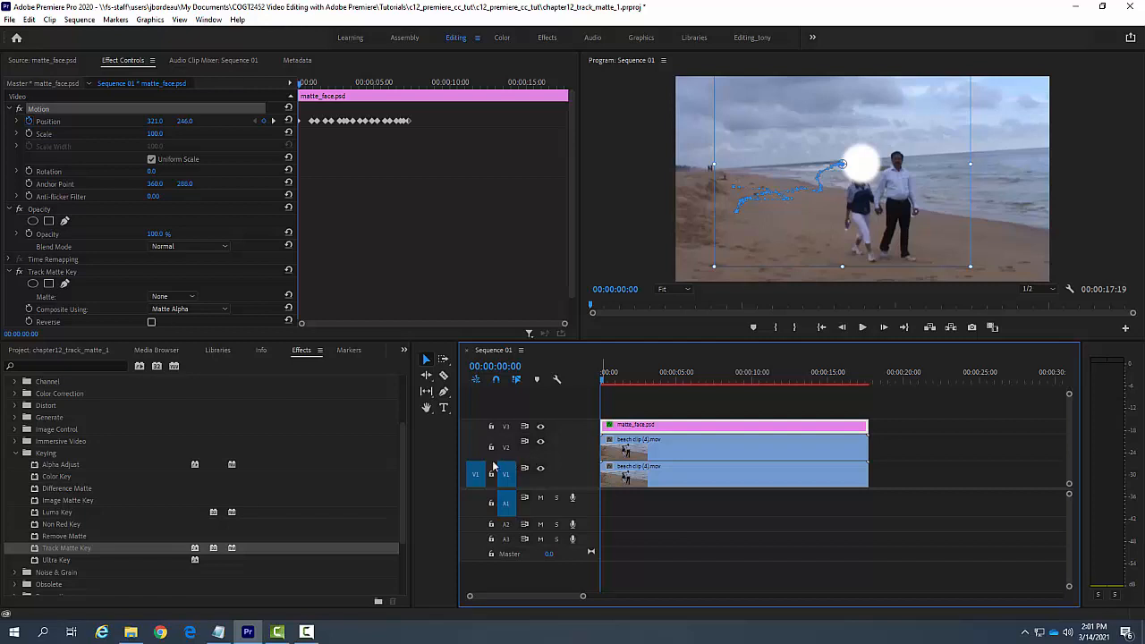
# Step: Apply the Mosaic effect from the Stylize video effects to the matte_face.psd clip on V3
pyautogui.click(15, 456)
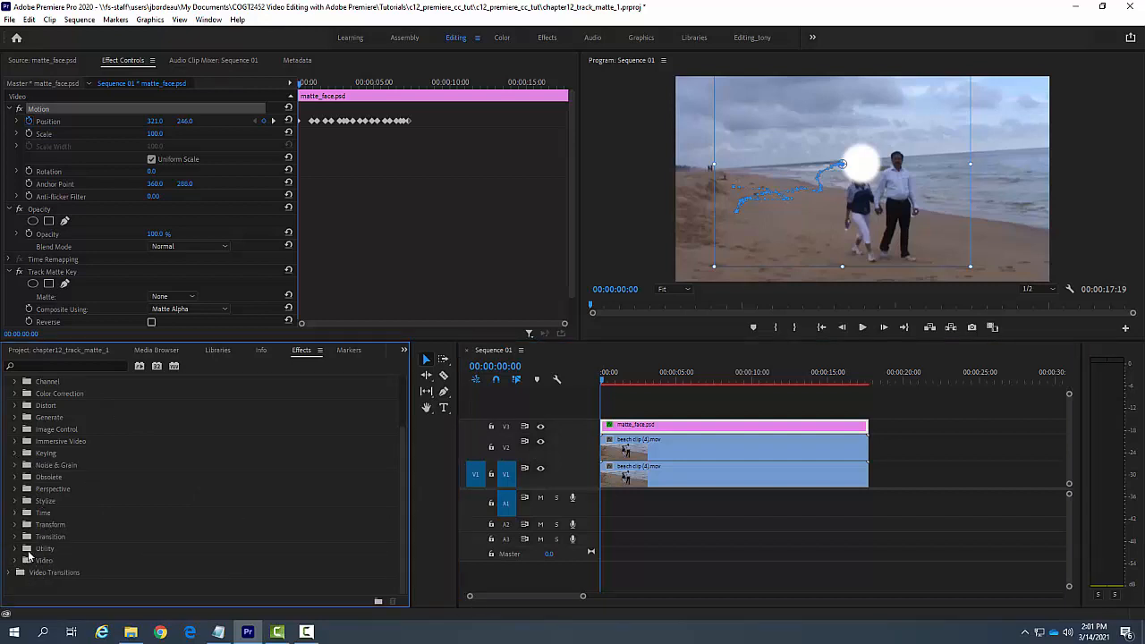
pyautogui.click(15, 501)
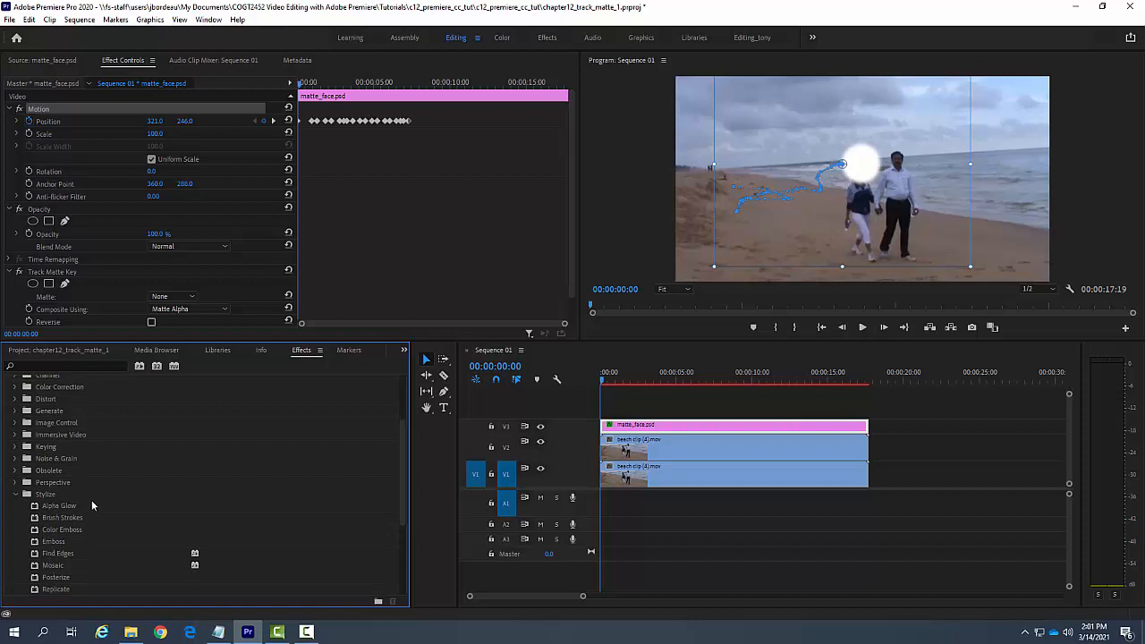
pyautogui.moveTo(54, 568); pyautogui.dragTo(632, 428)
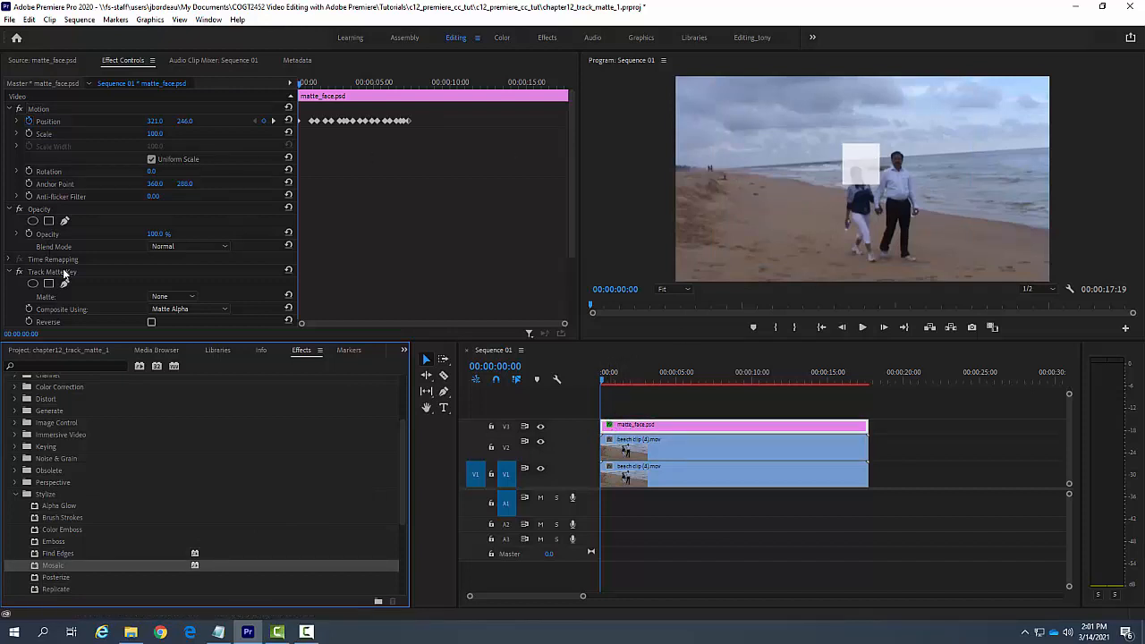
# Step: Set the Mosaic effect's Horizontal Blocks and Vertical Blocks to 40 and play back the pixelated matte
pyautogui.scroll(-3, 70, 285)
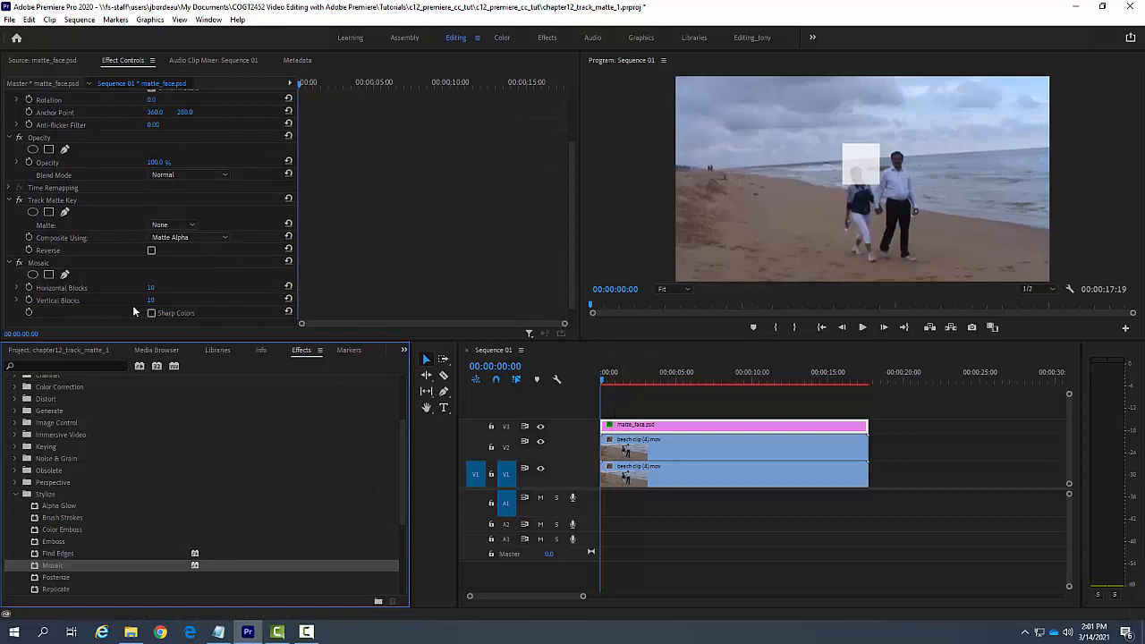
pyautogui.click(153, 287)
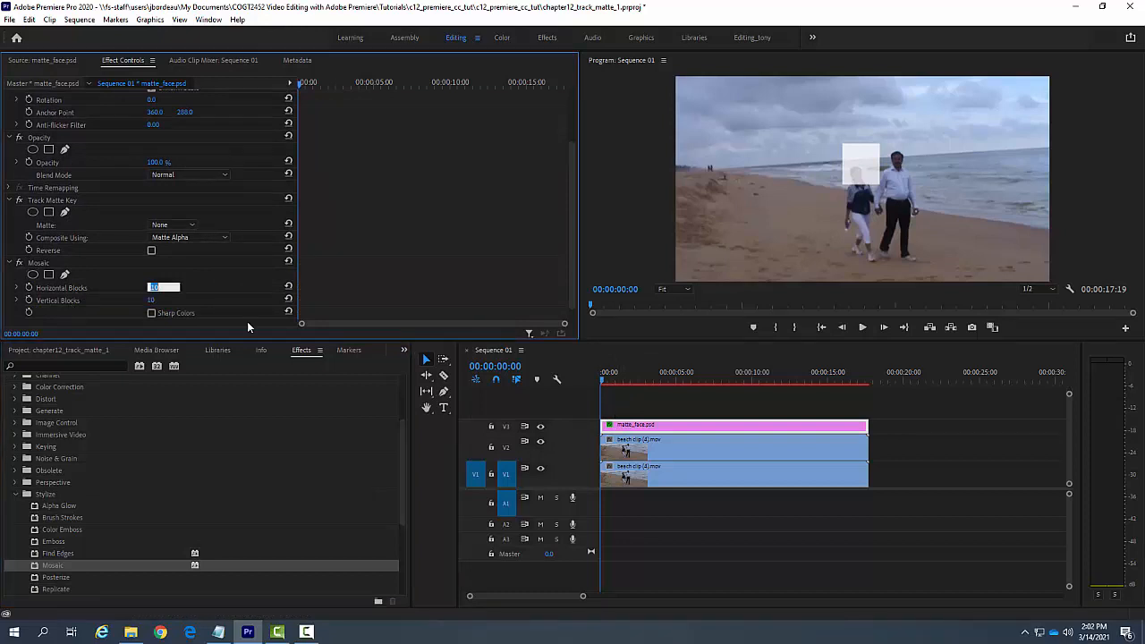
pyautogui.write('40')
pyautogui.press('Return')
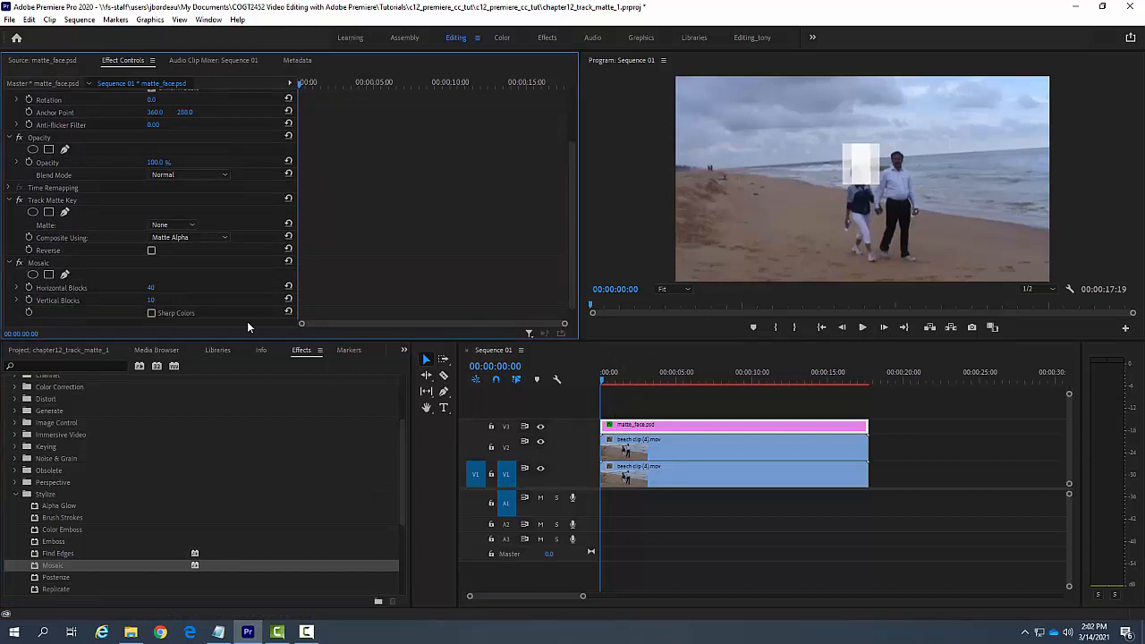
pyautogui.click(149, 301)
pyautogui.write('40')
pyautogui.press('Return')
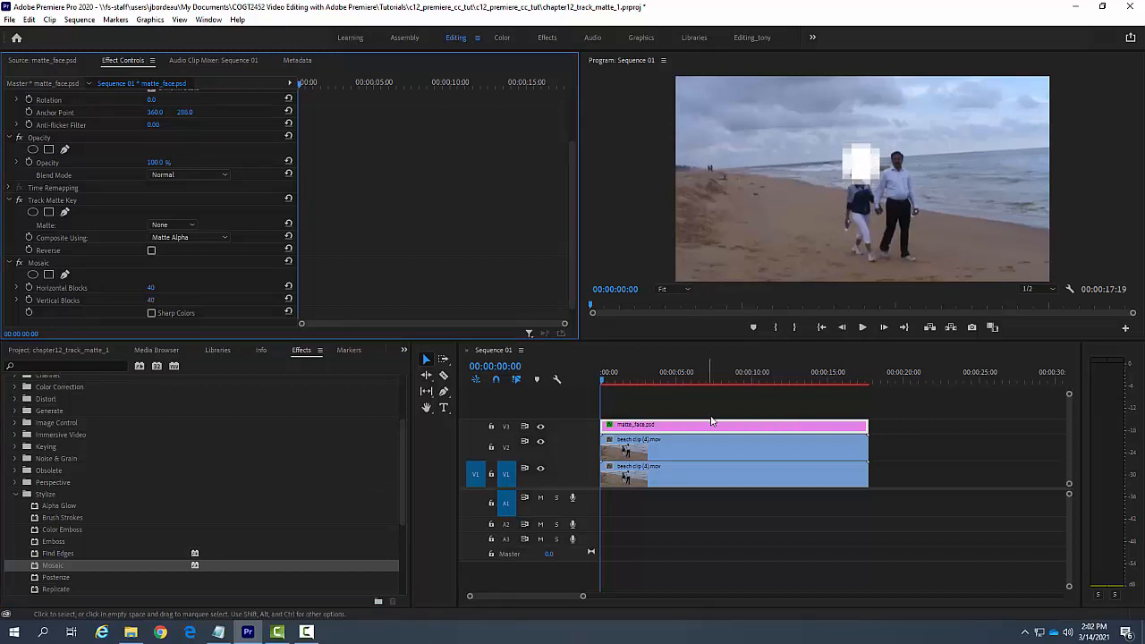
pyautogui.press('space')
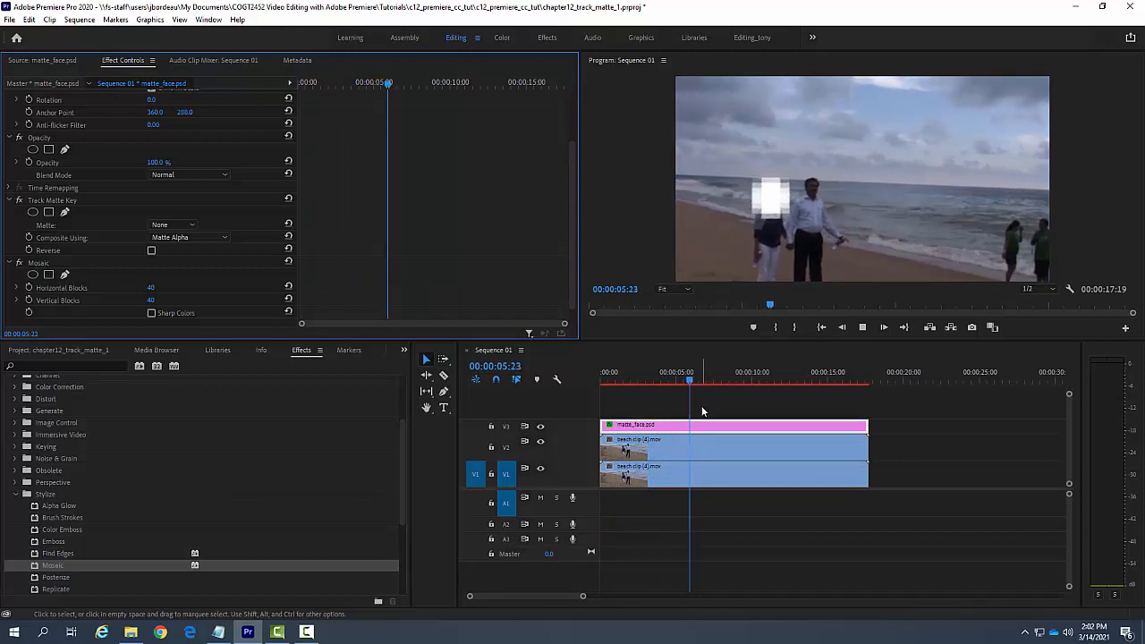
pyautogui.press('space')
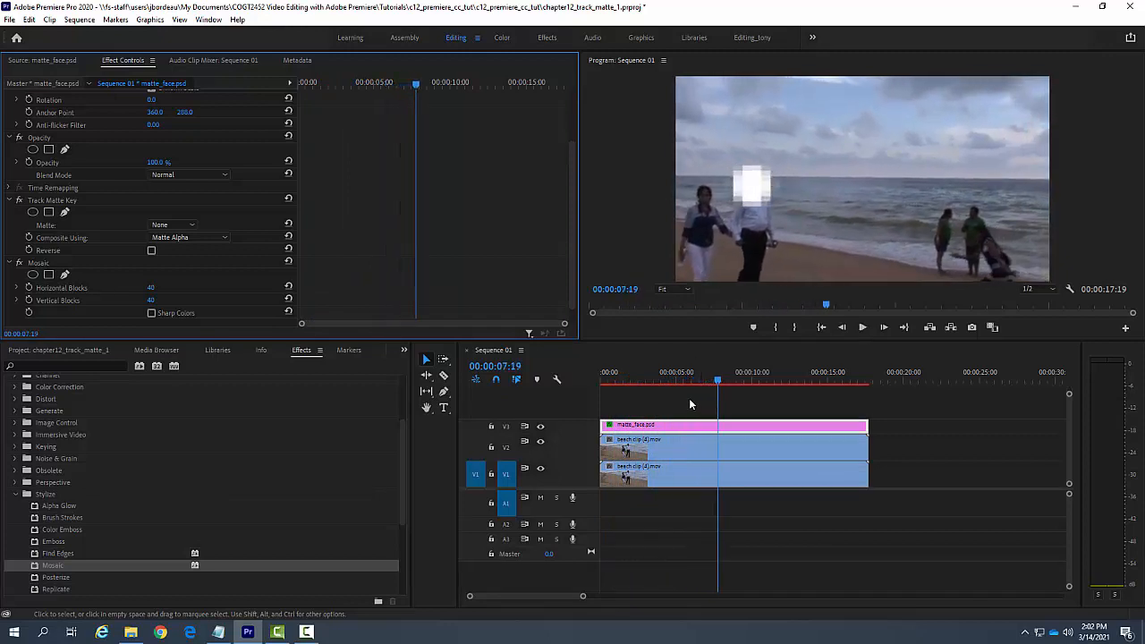
# Step: Set the Mosaic effect's Horizontal Blocks and Vertical Blocks to 80 on the matte_face.psd clip
pyautogui.moveTo(717, 381); pyautogui.dragTo(596, 392)
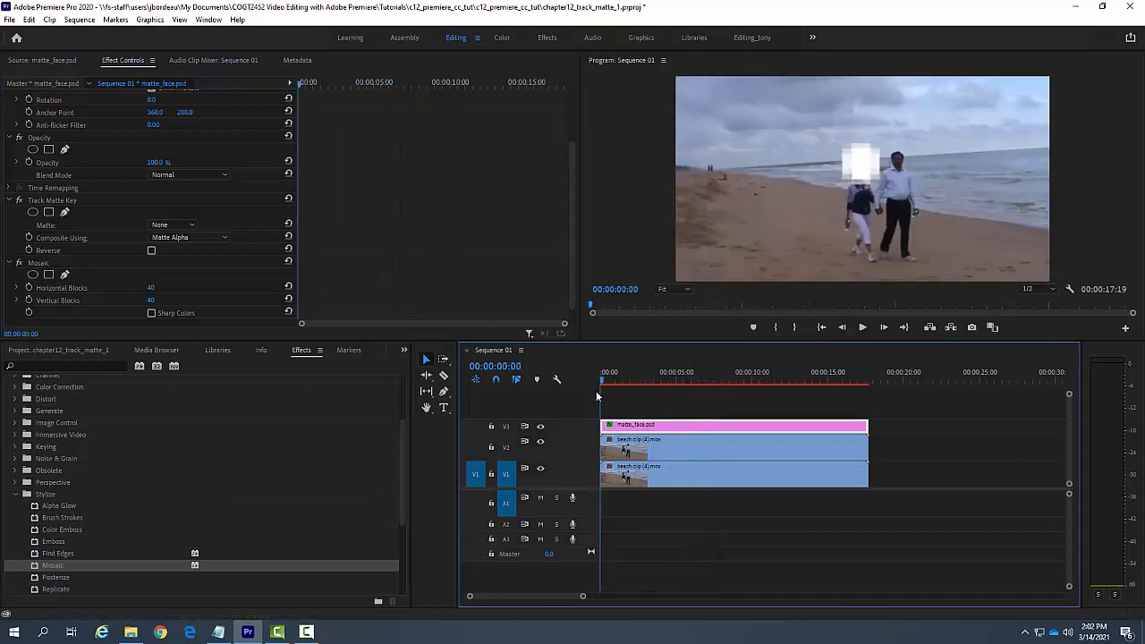
pyautogui.click(151, 287)
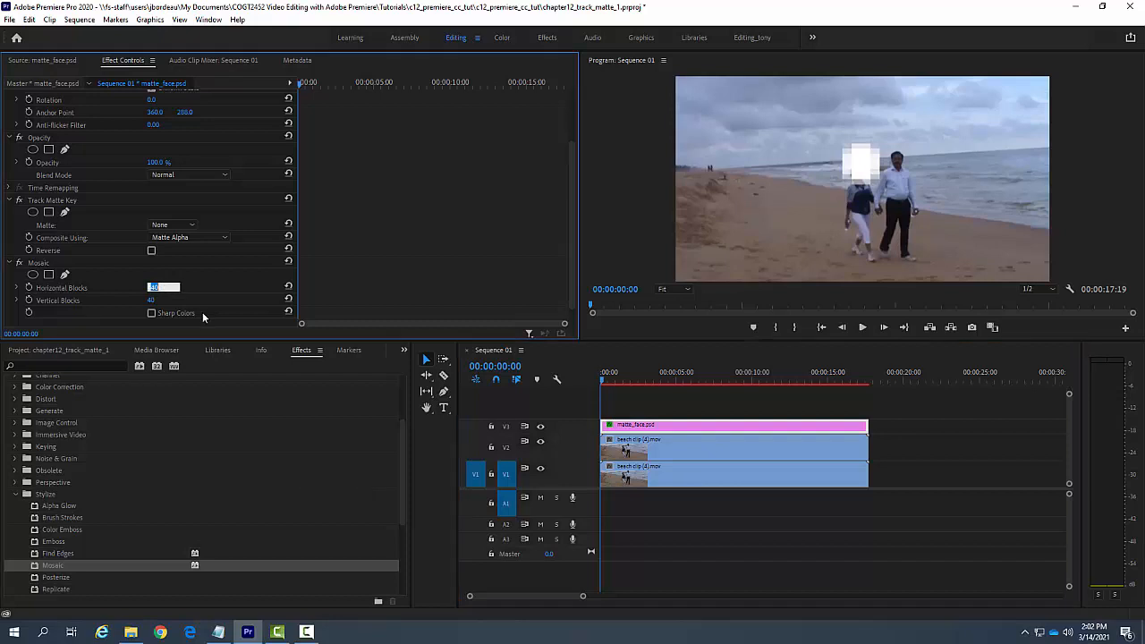
pyautogui.write('80')
pyautogui.press('Return')
pyautogui.click(150, 300)
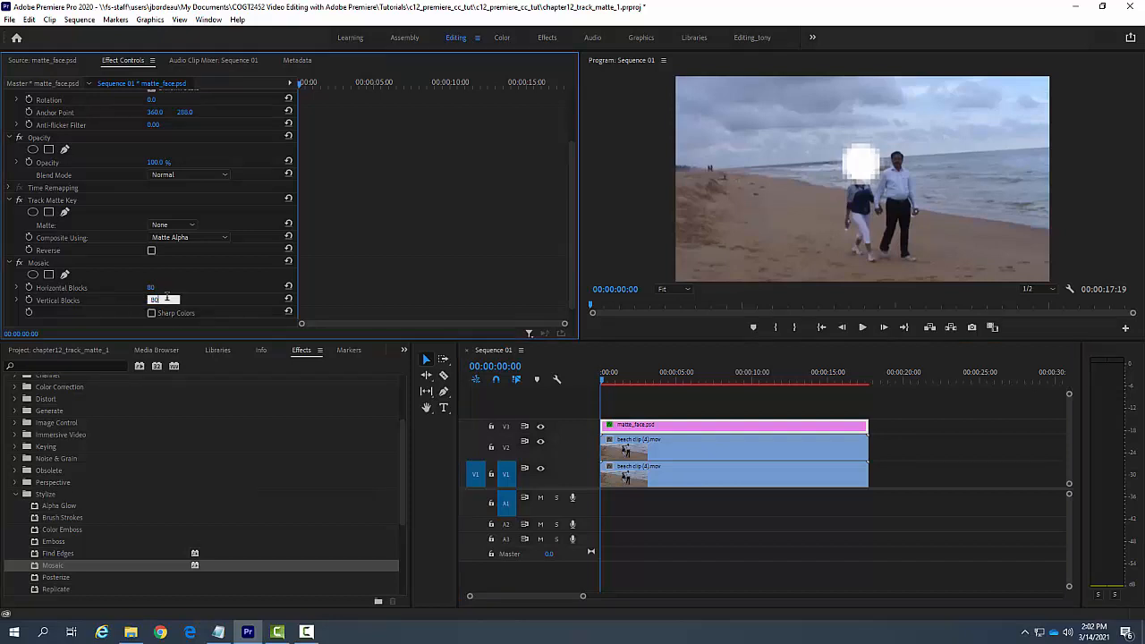
pyautogui.press('Return')
# Step: Play the sequence from the start to check the finer pixelation on the moving matte, and return to the first frame
pyautogui.press('space')
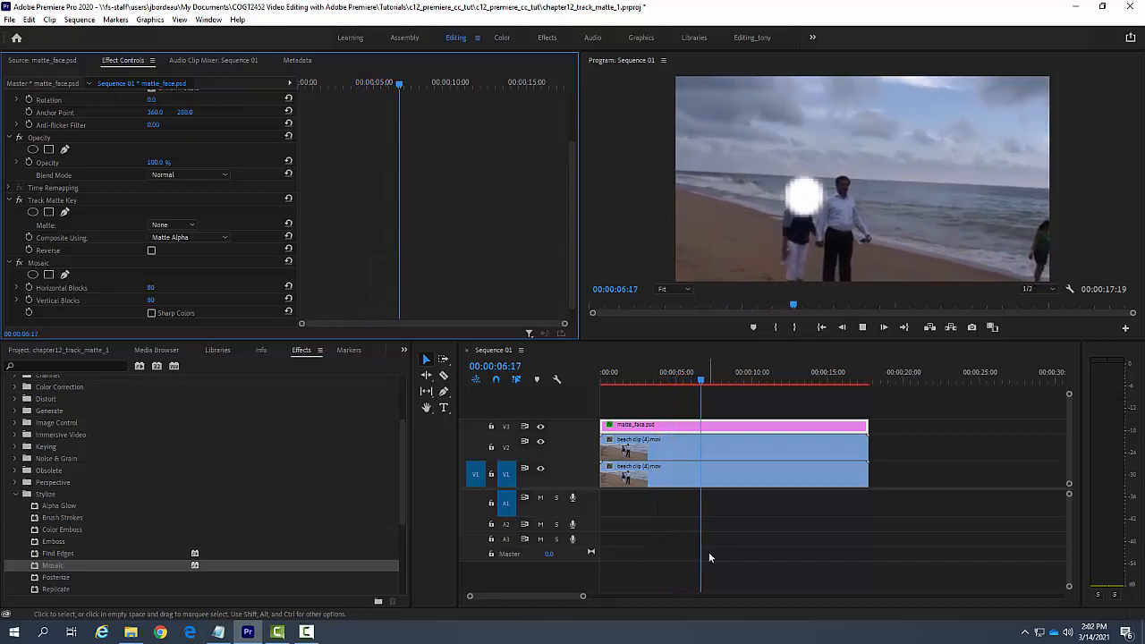
pyautogui.press('space')
pyautogui.click(706, 382)
pyautogui.press('Home')
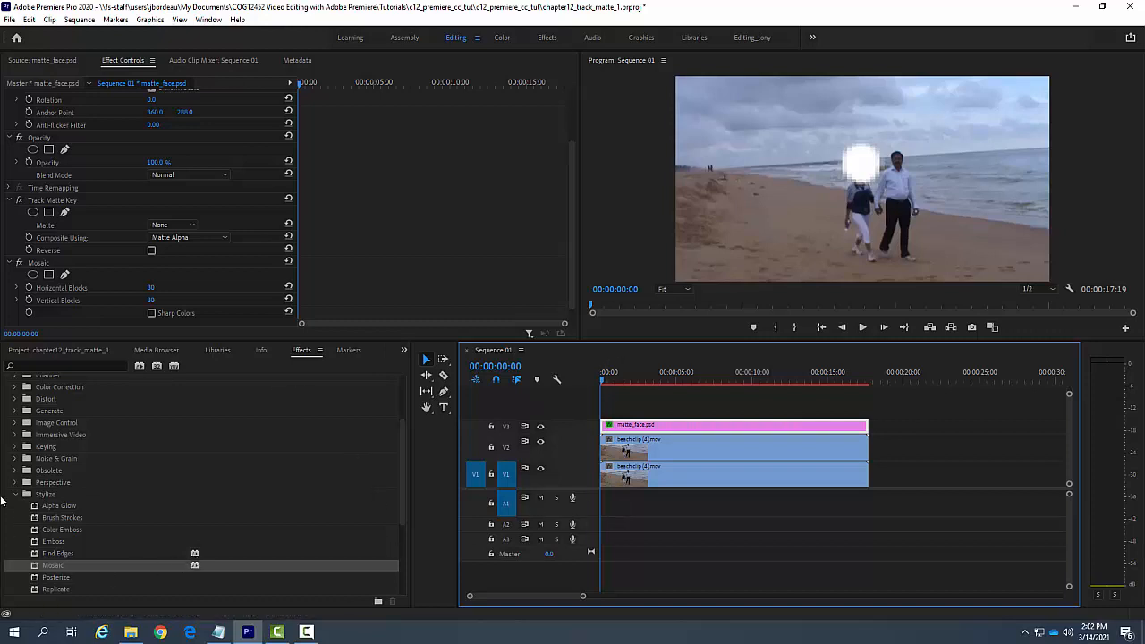
# Step: Open the matte_face.psd still from the project's media in the Source Monitor
pyautogui.click(27, 353)
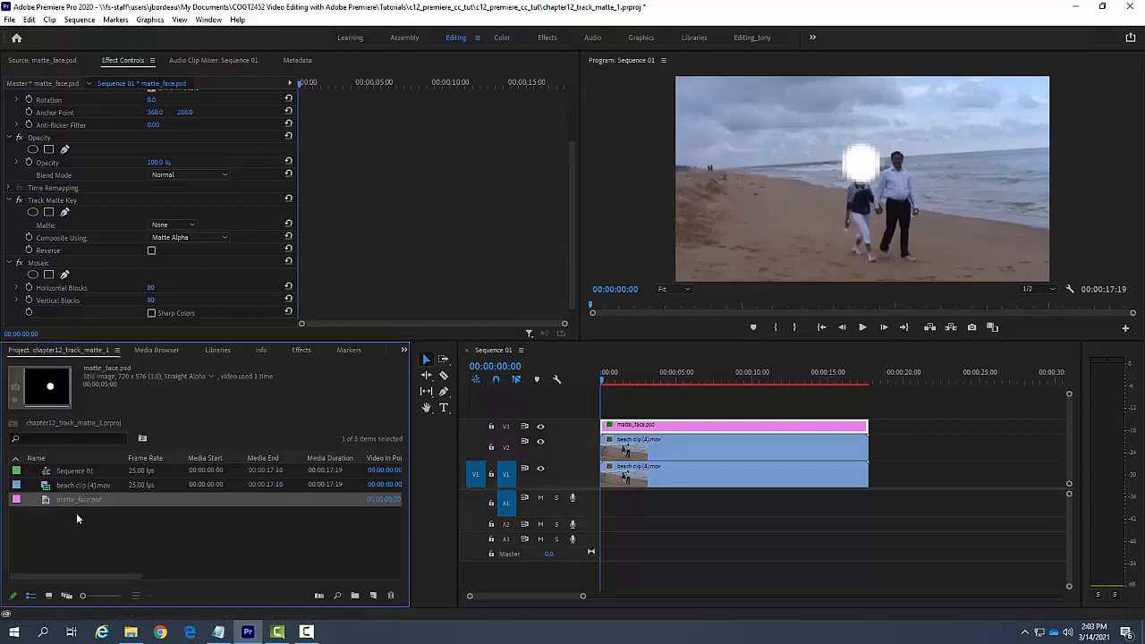
pyautogui.doubleClick(48, 500)
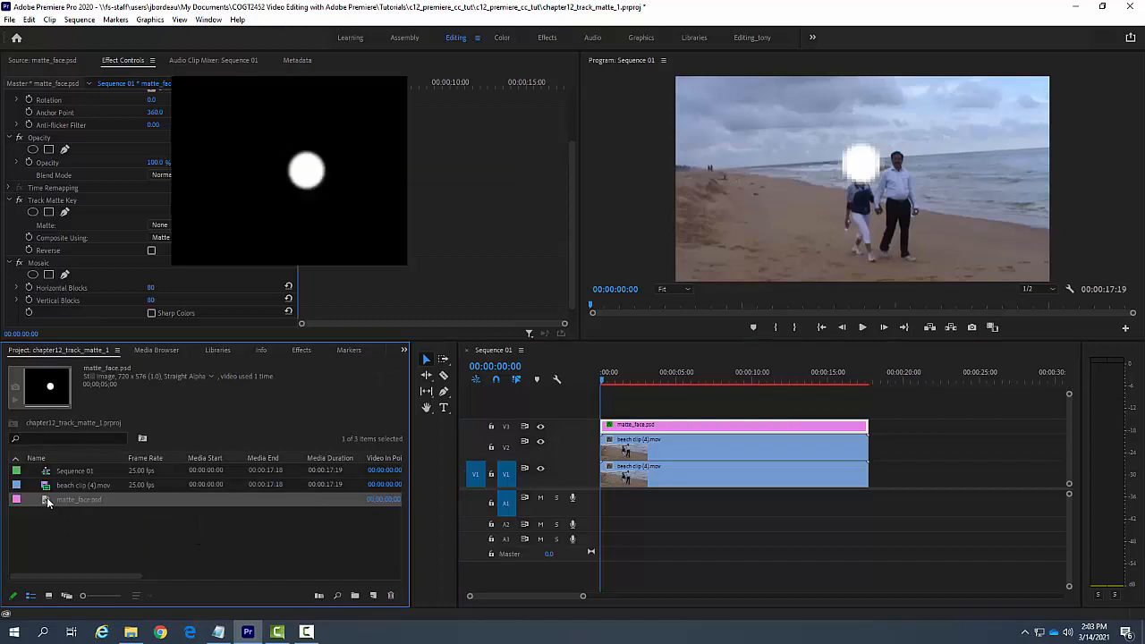